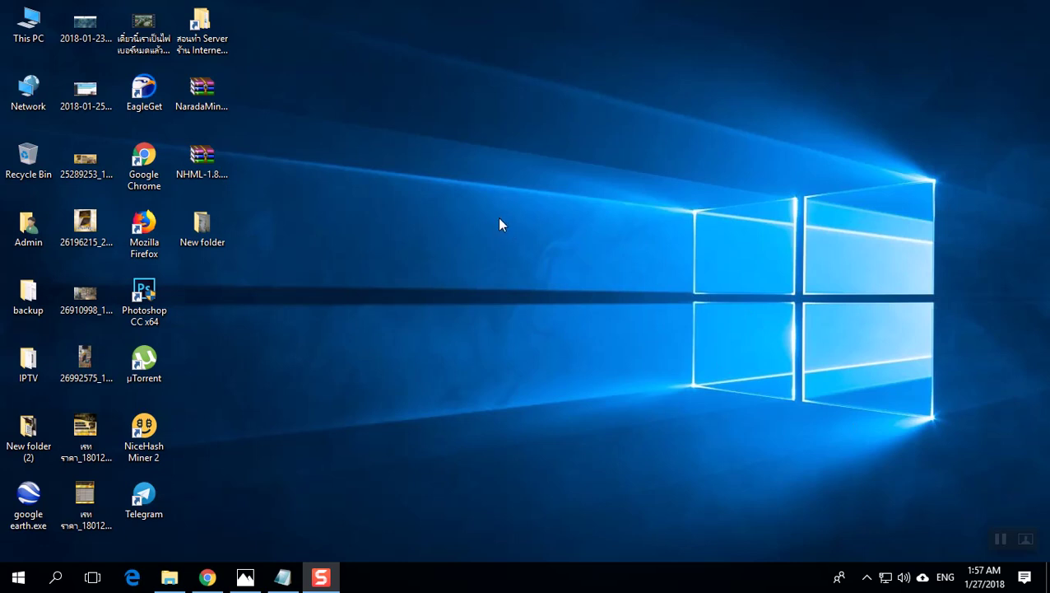
Open the Ethernet adapter's status from Network properties via Change adapter settings
right_click(28, 105)
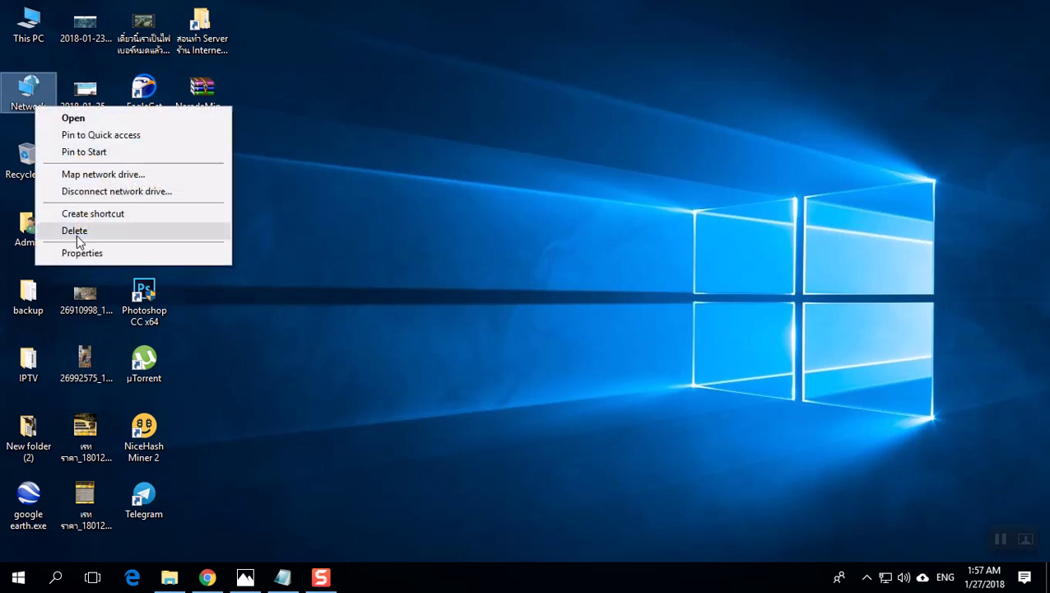
click(76, 255)
mouse_move(434, 99)
mouse_down()
mouse_move(459, 99)
mouse_move(439, 86)
mouse_up()
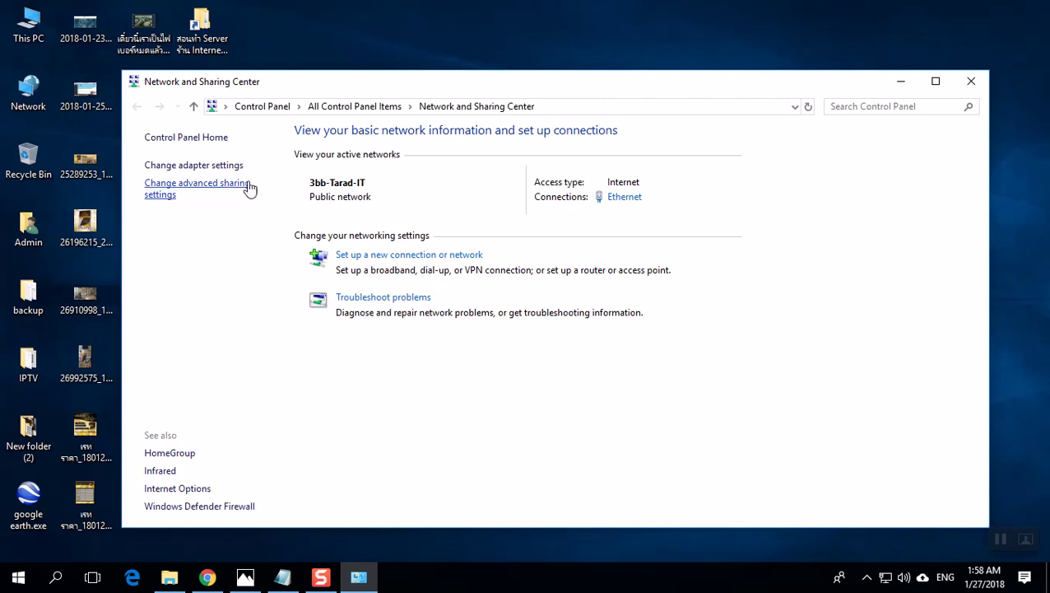
click(204, 170)
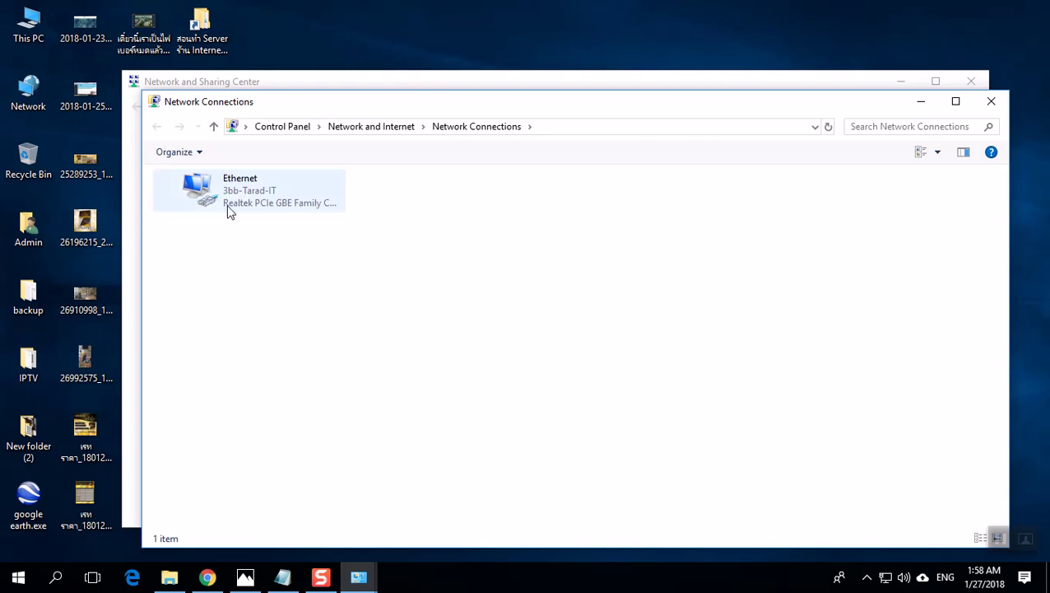
double_click(234, 189)
mouse_move(497, 137)
mouse_down()
mouse_move(472, 160)
mouse_move(488, 138)
mouse_up()
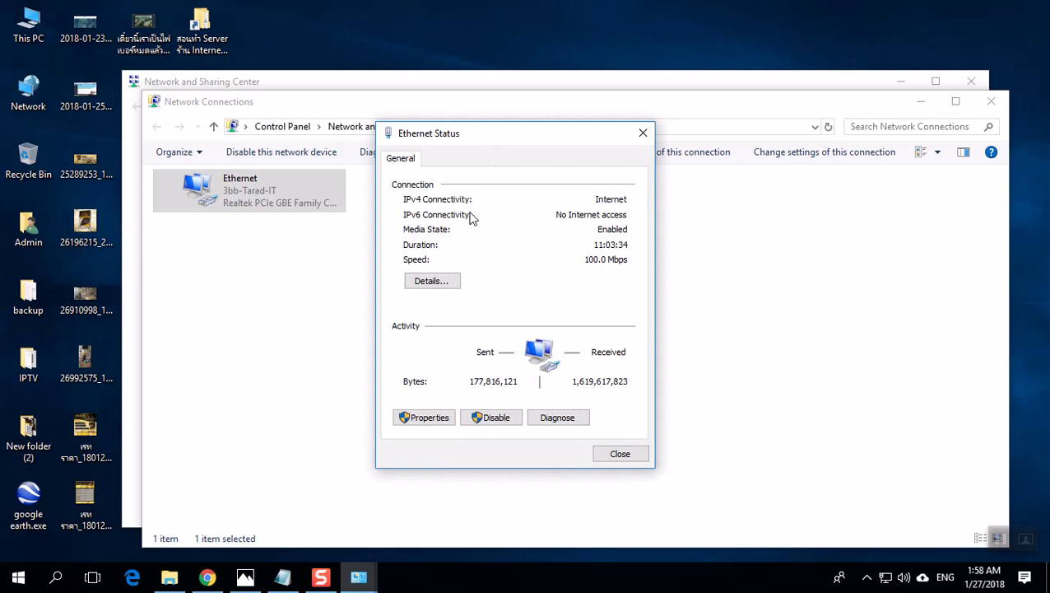
Check the connection details for IPv4 default gateway 192.168.1.1, then close the Details and Ethernet Status dialogs
click(429, 281)
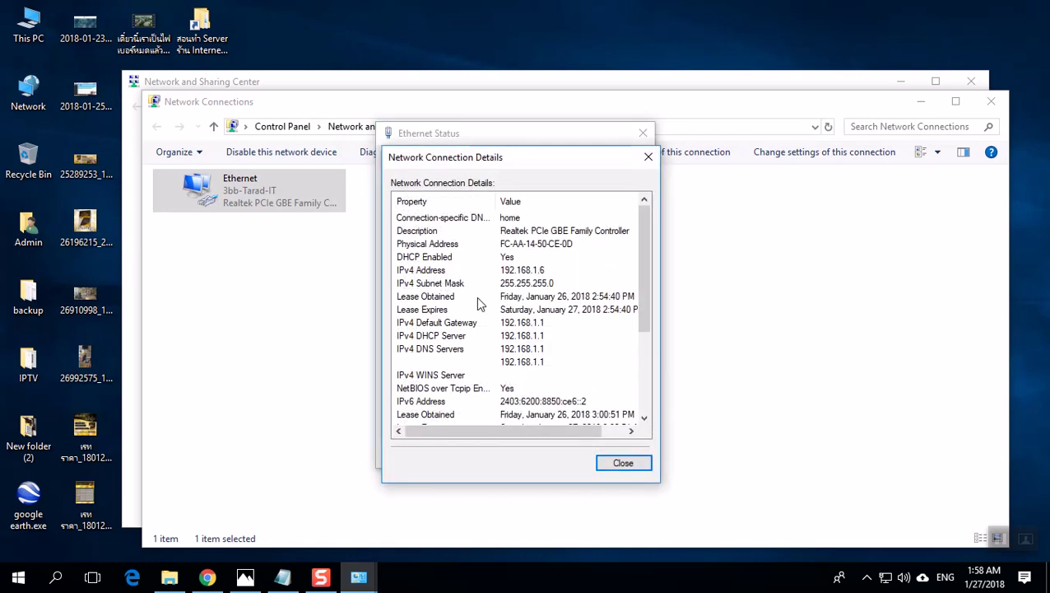
drag(542, 169, 652, 119)
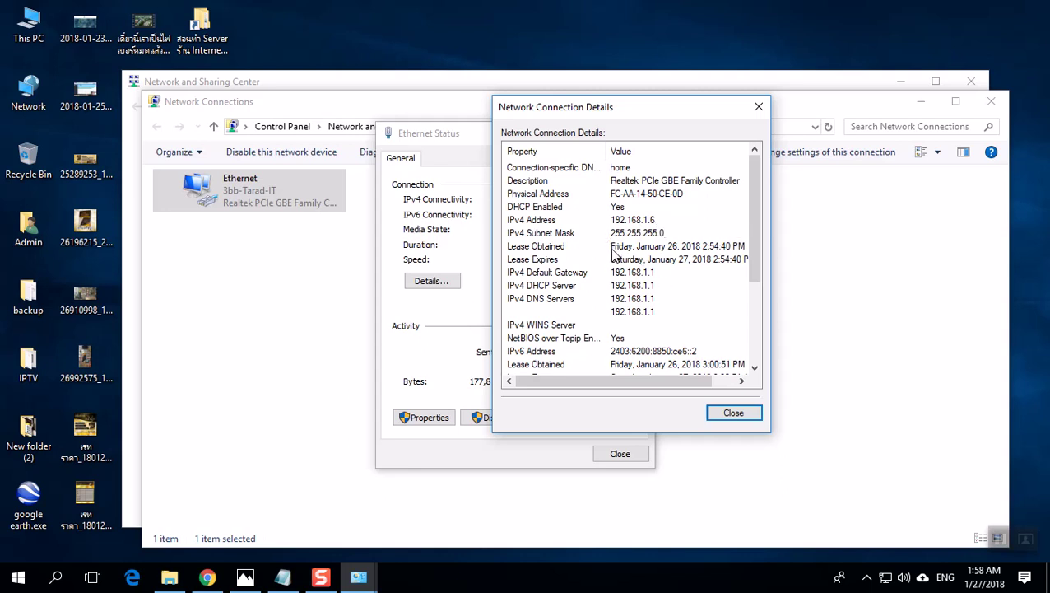
drag(647, 112, 630, 187)
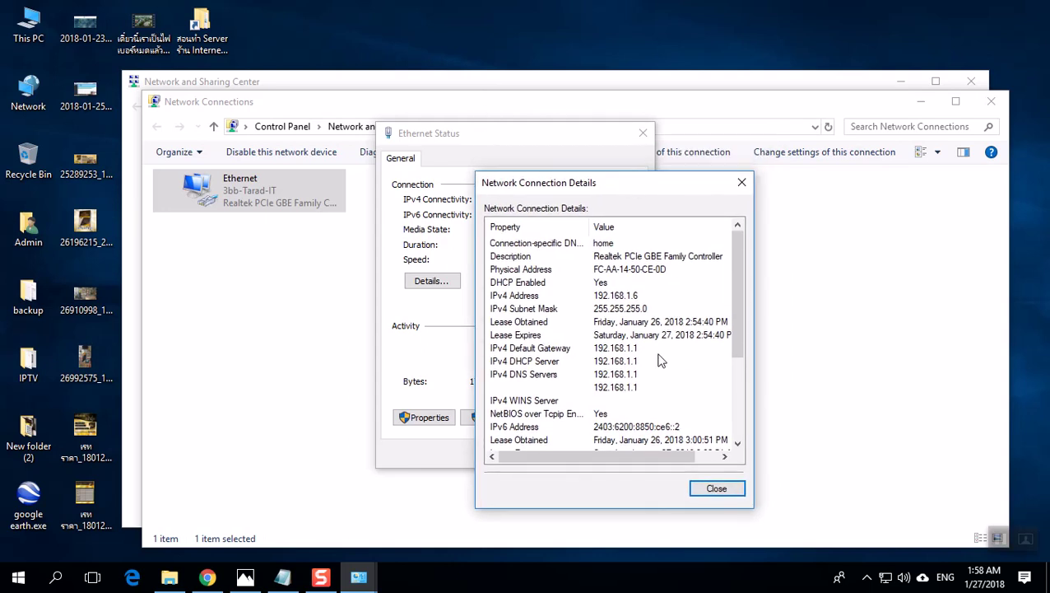
drag(664, 193, 637, 172)
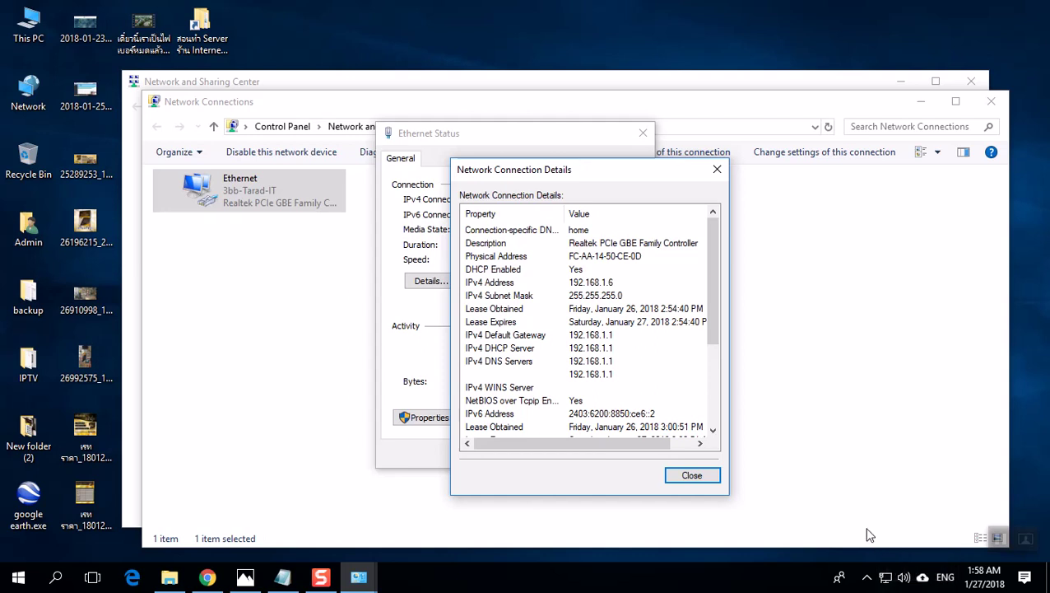
click(468, 284)
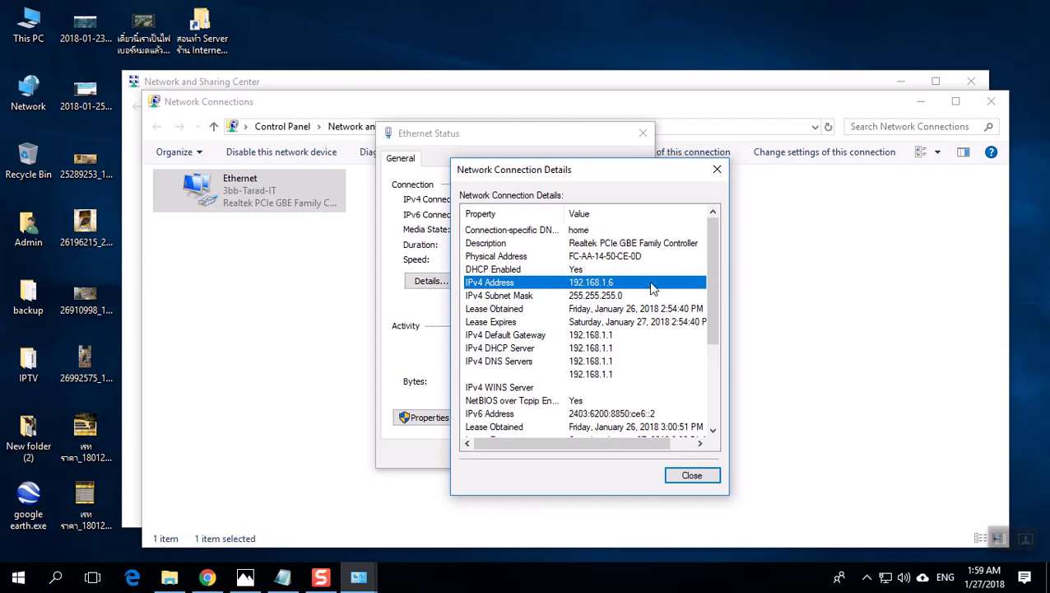
click(716, 172)
click(643, 133)
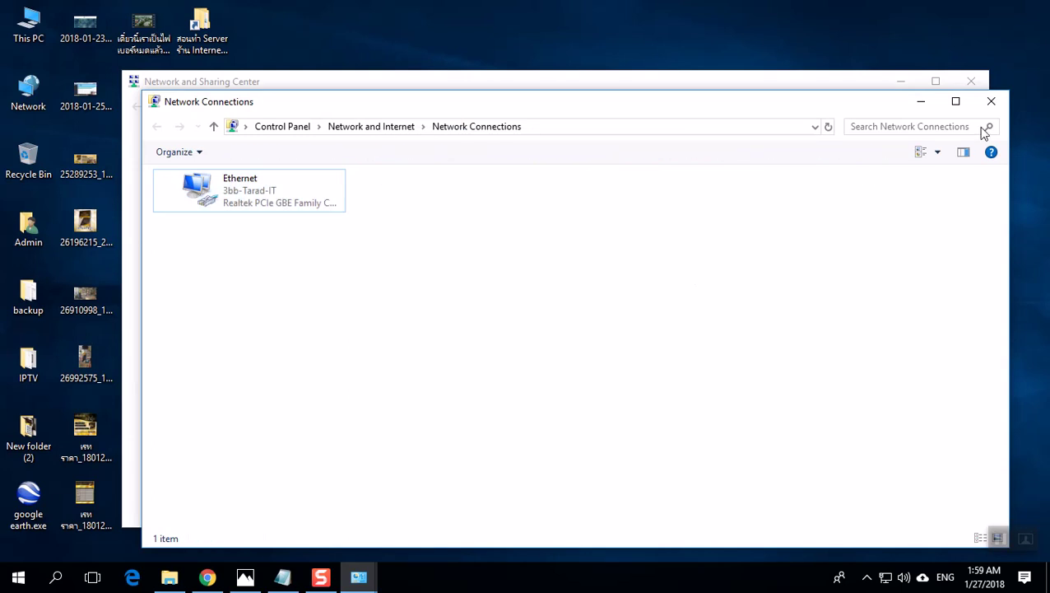
Close Network Connections, Network and Sharing Center, and the Chrome window from the taskbar
click(992, 101)
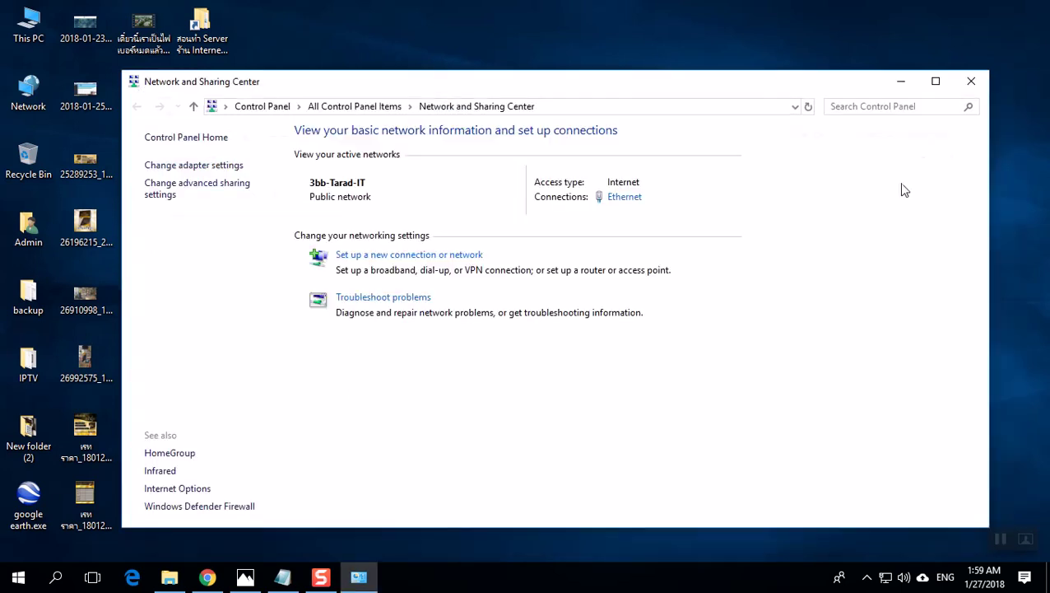
click(969, 81)
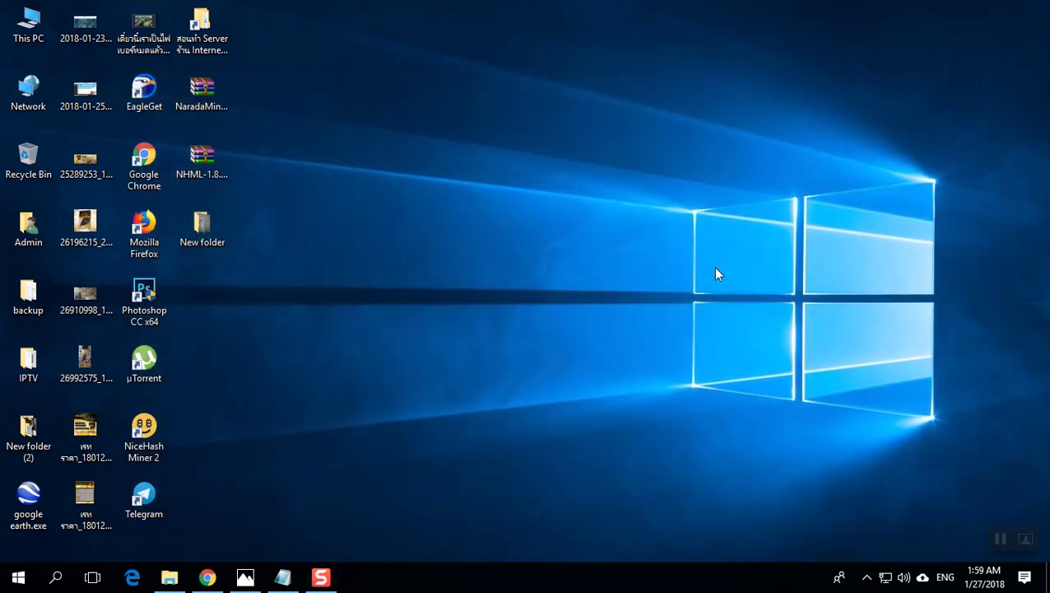
right_click(207, 577)
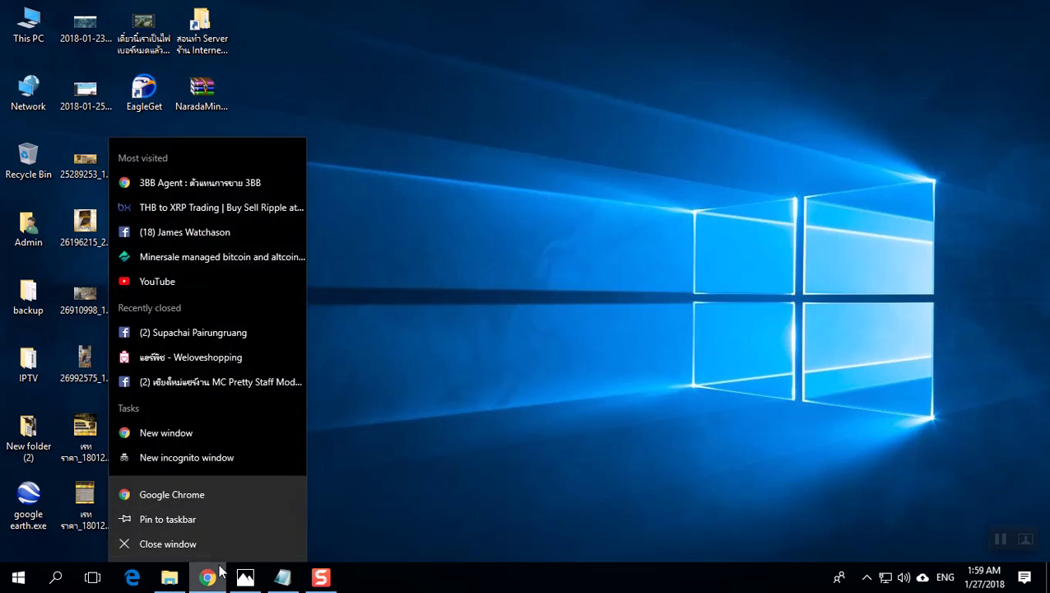
click(224, 545)
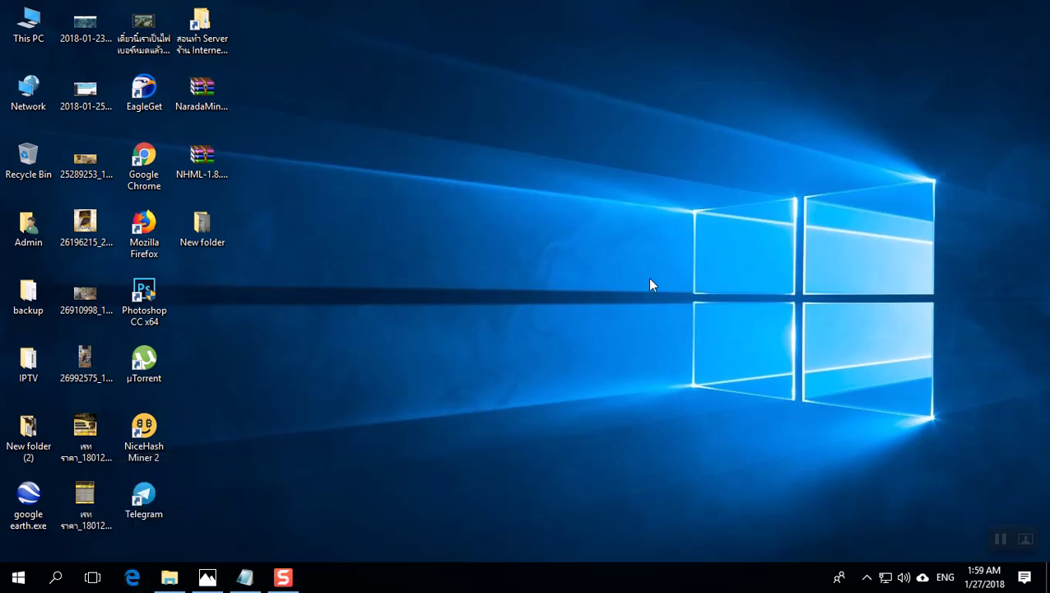
Launch Chrome maximized and go to the router address 192.168.1.1
double_click(144, 168)
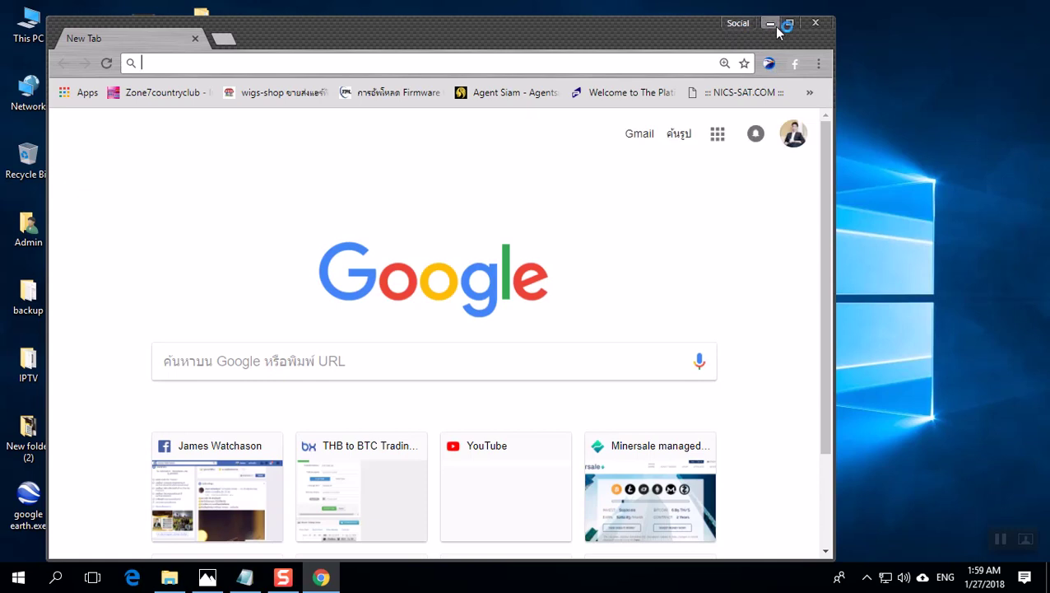
click(789, 23)
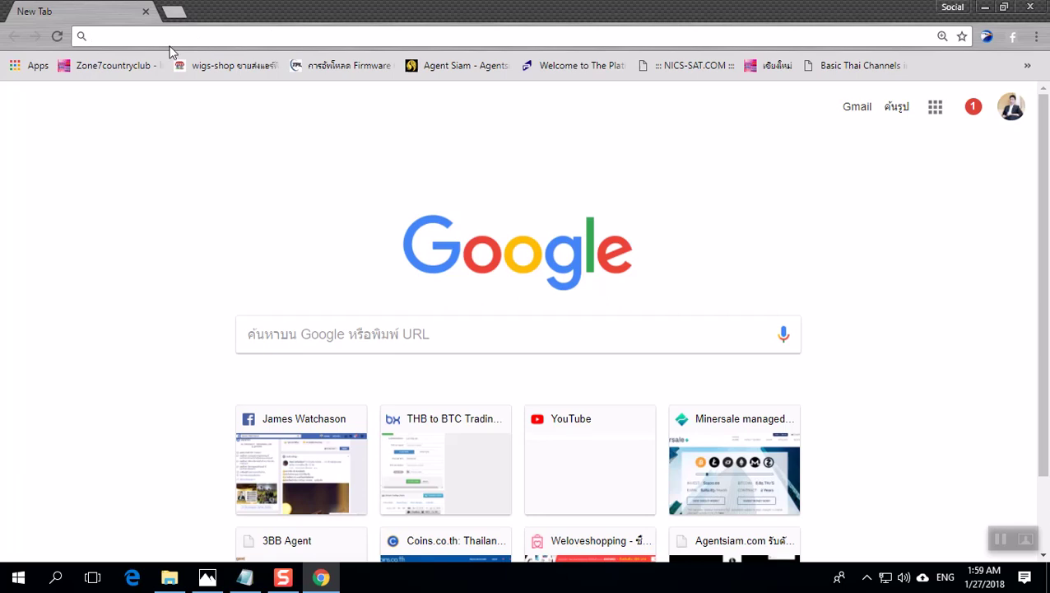
text(192.168.1.1)
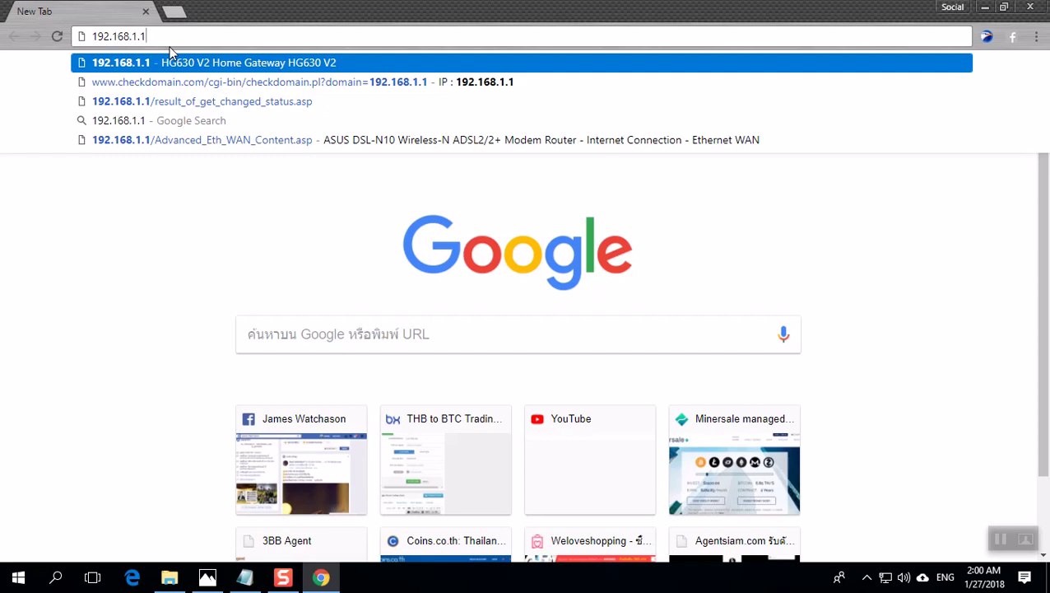
key(Return)
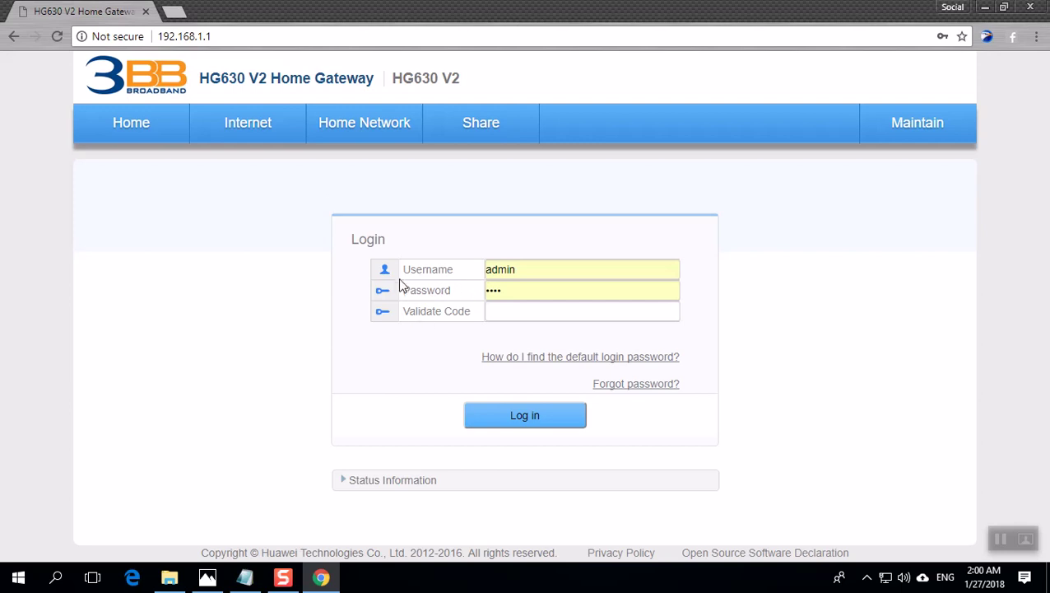
Try logging in with the saved admin credentials and dismiss the incorrect validate code alert
drag(401, 270, 525, 274)
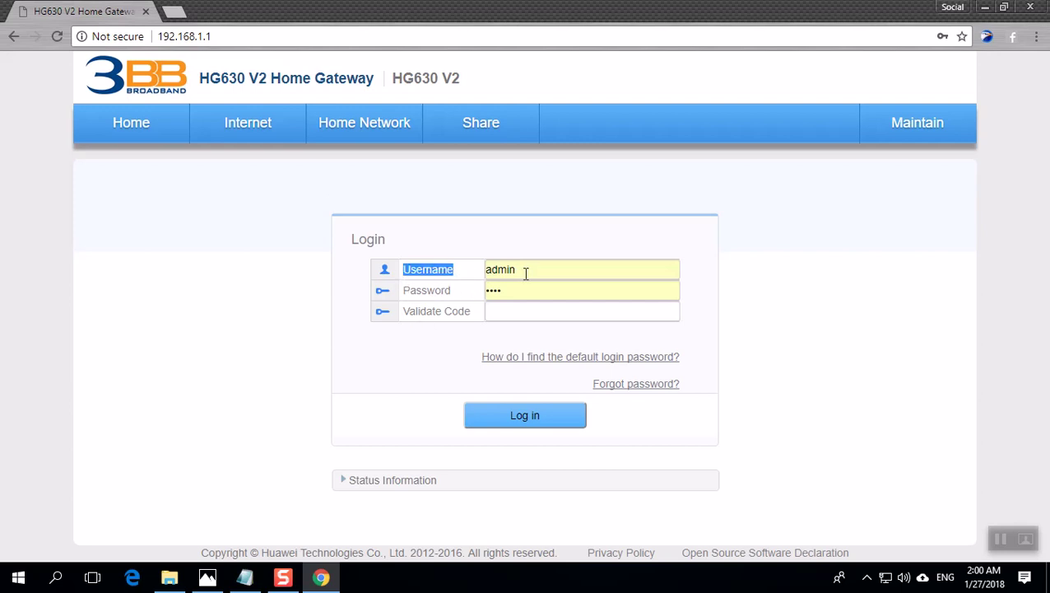
double_click(489, 270)
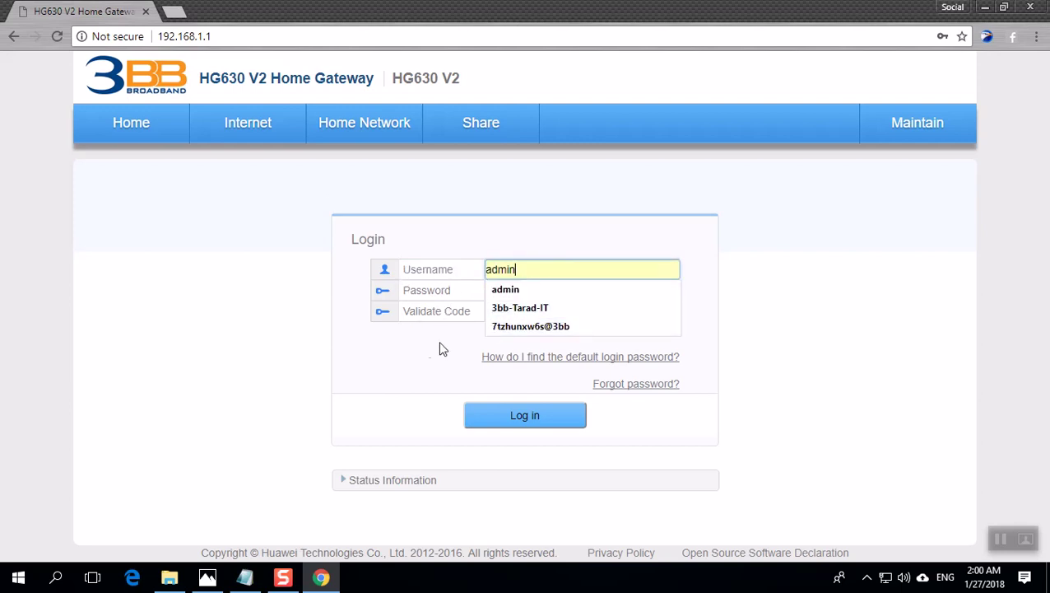
key(Down)
key(Return)
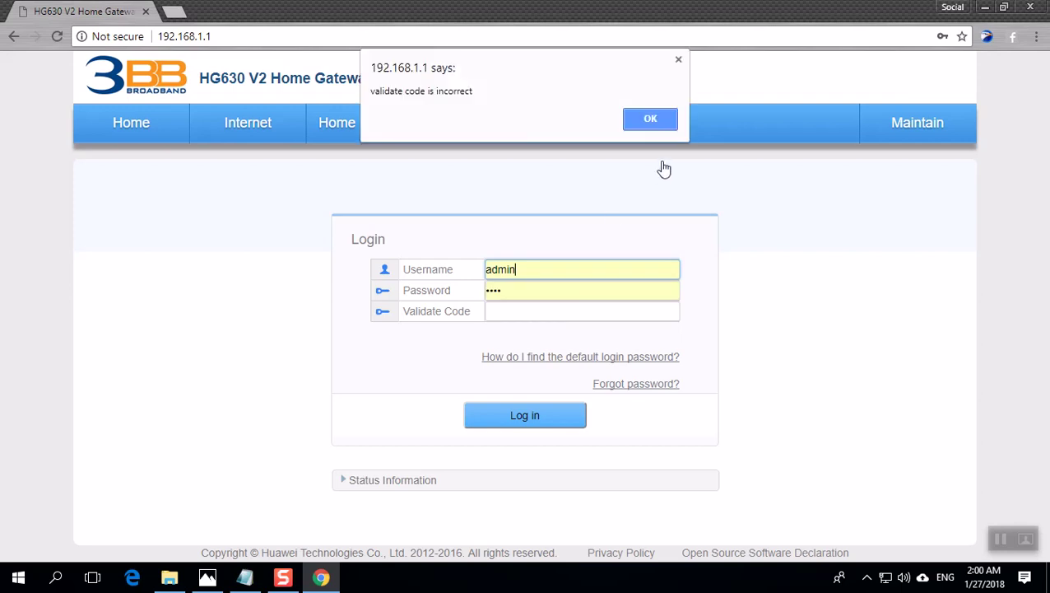
click(679, 60)
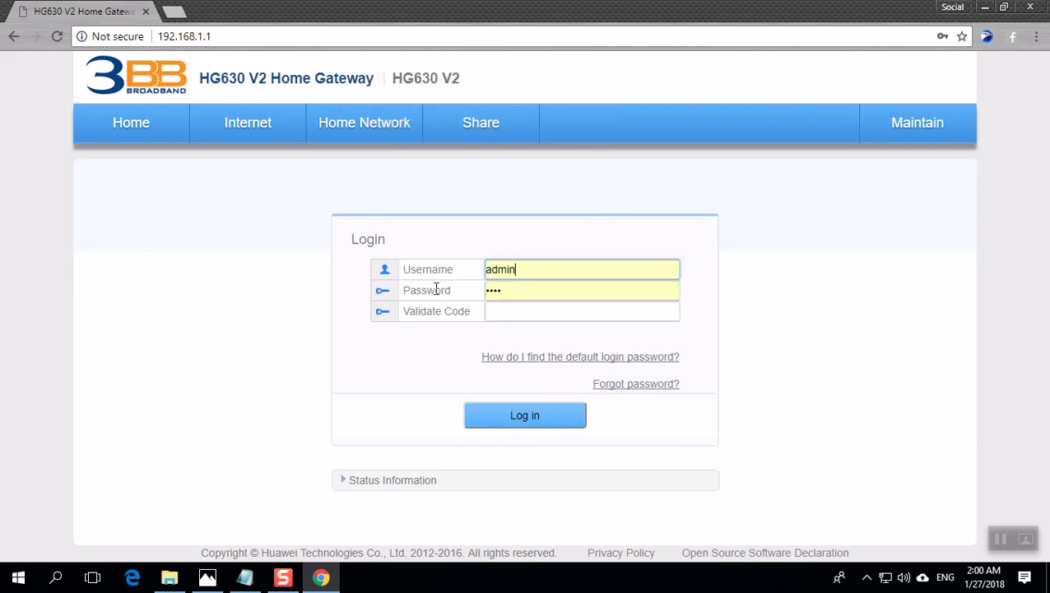
Select the saved password and bring the Notepad note of example passwords to the front
double_click(518, 290)
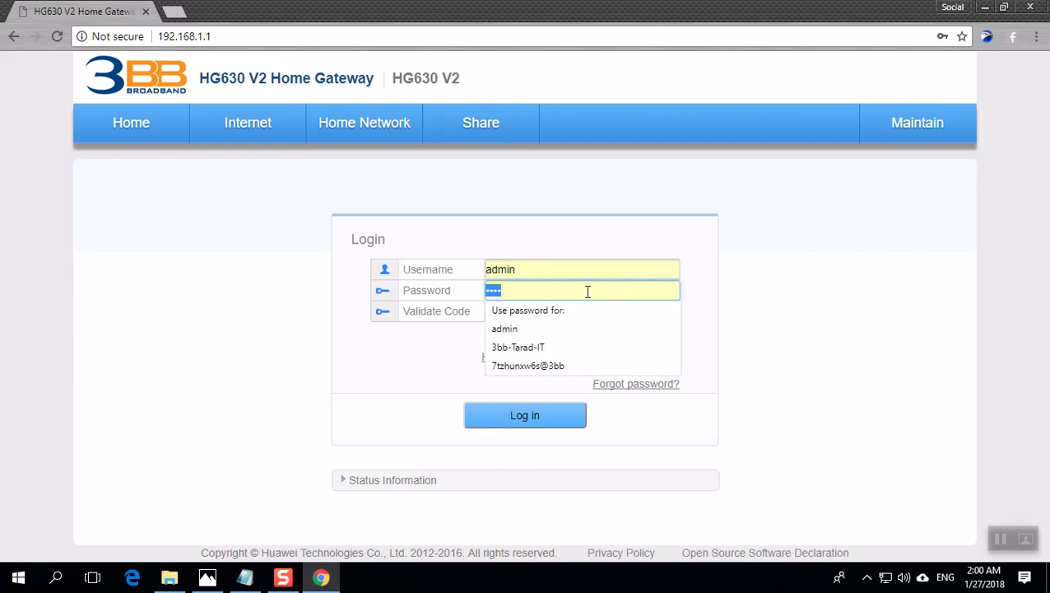
right_click(536, 288)
click(245, 577)
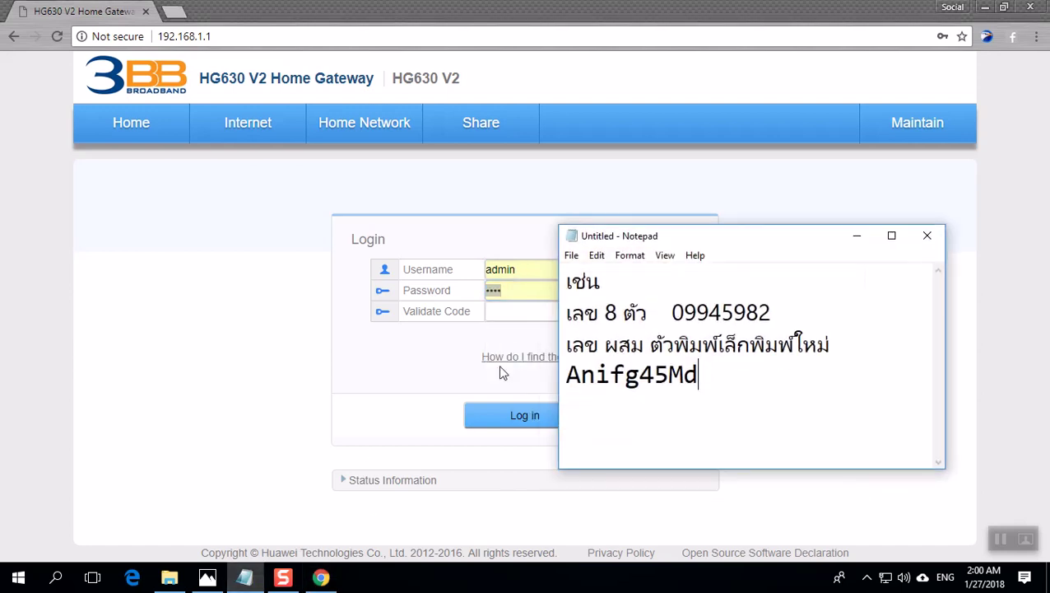
Add a '3bb' first line to the Notepad note, then return to the router login page
click(568, 282)
key(Return)
key(Return)
key(Up)
key(Up)
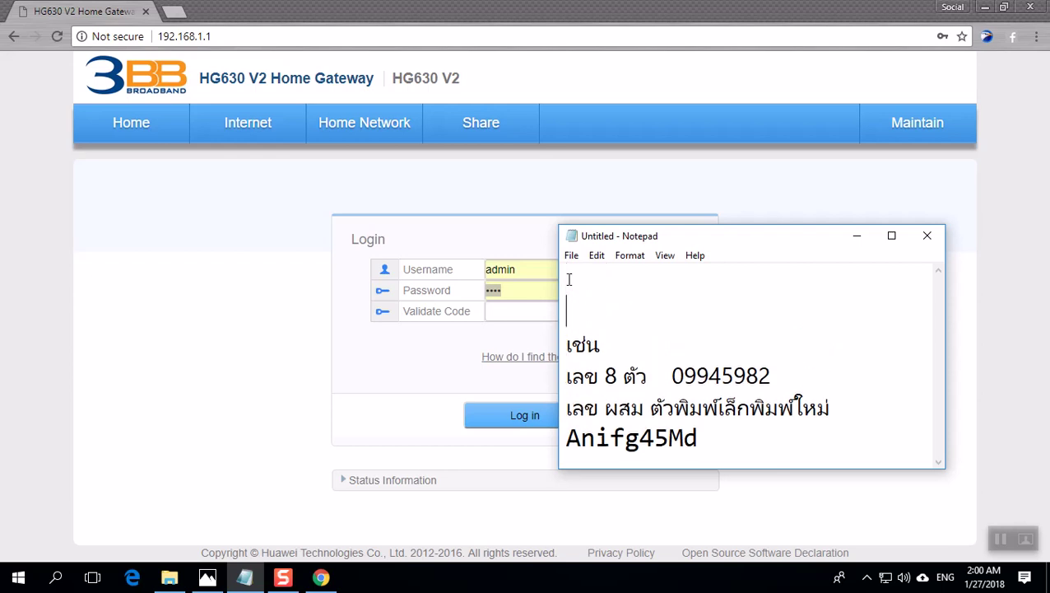
text(3bb)
drag(700, 235, 778, 322)
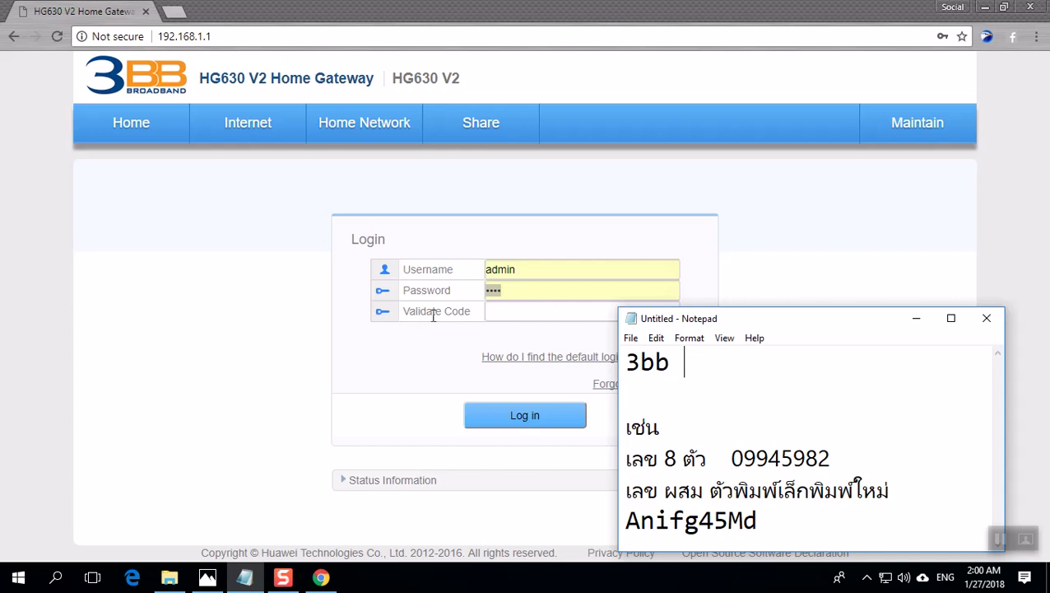
click(499, 317)
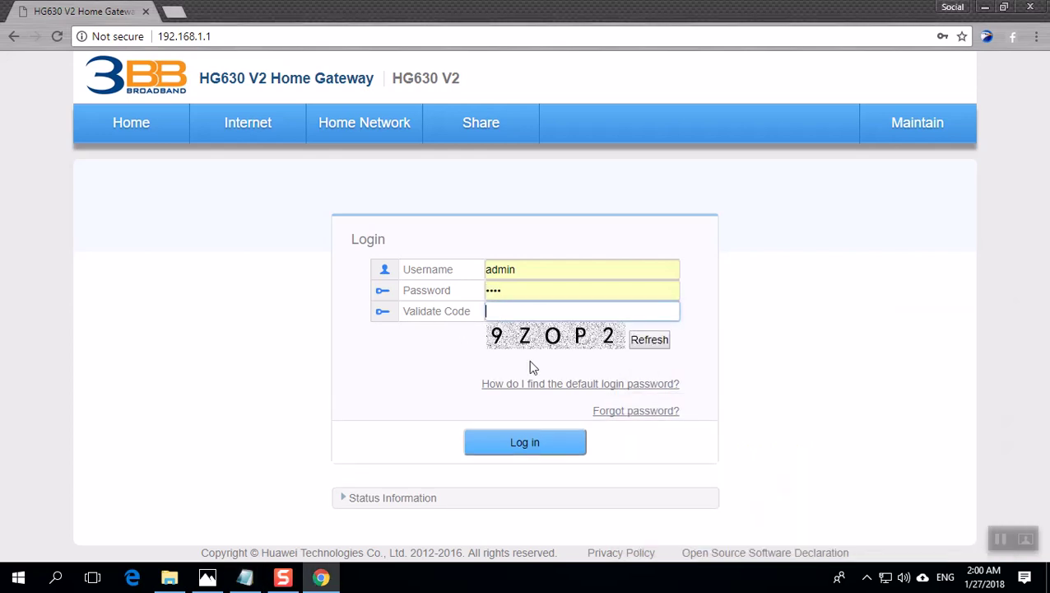
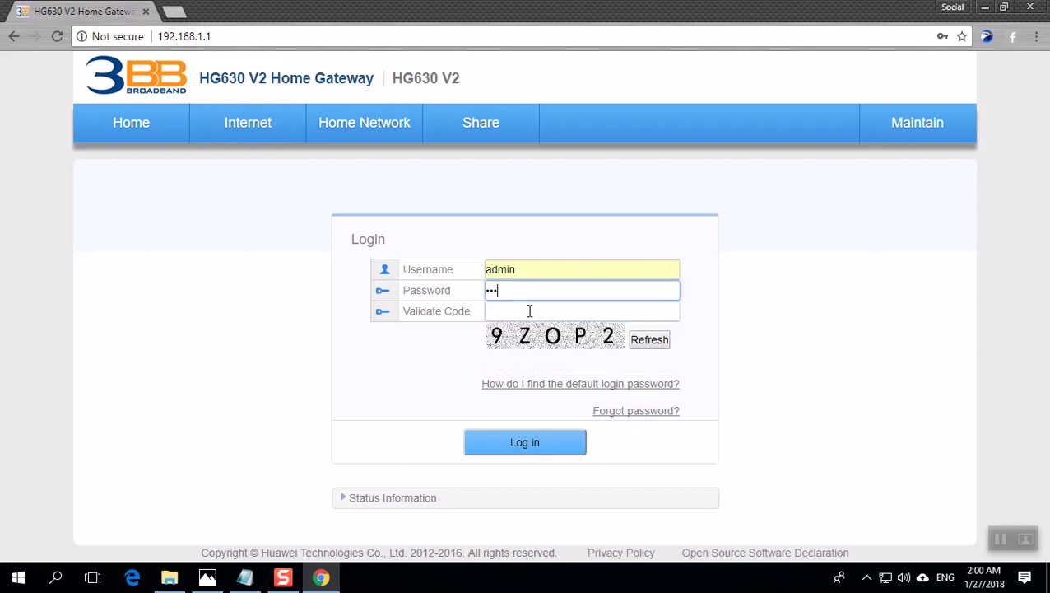
Enter the captcha validate code and submit the login with the admin credentials
click(527, 310)
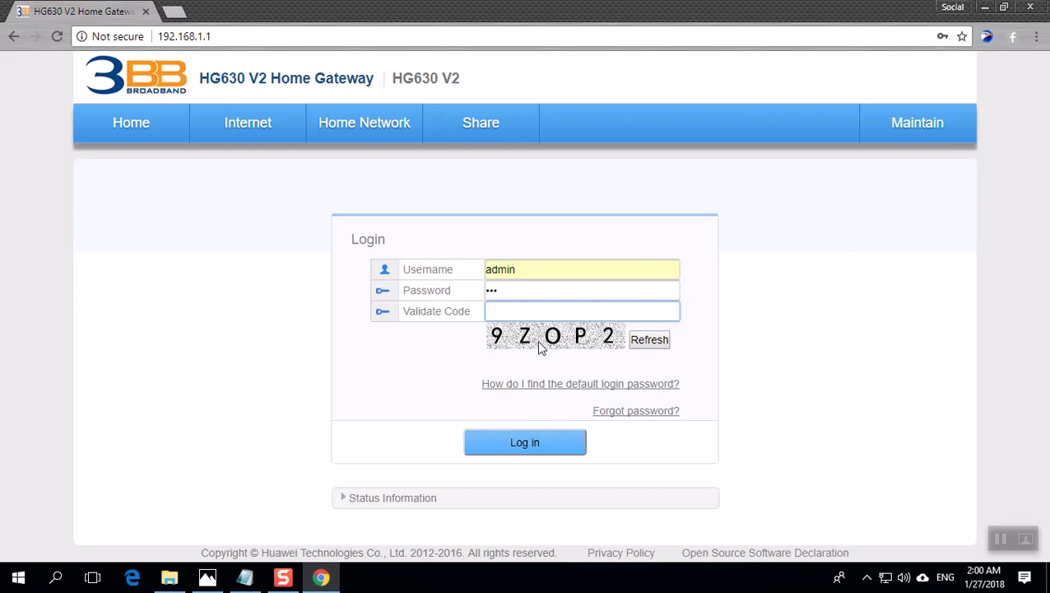
text(9ZOP2)
click(536, 445)
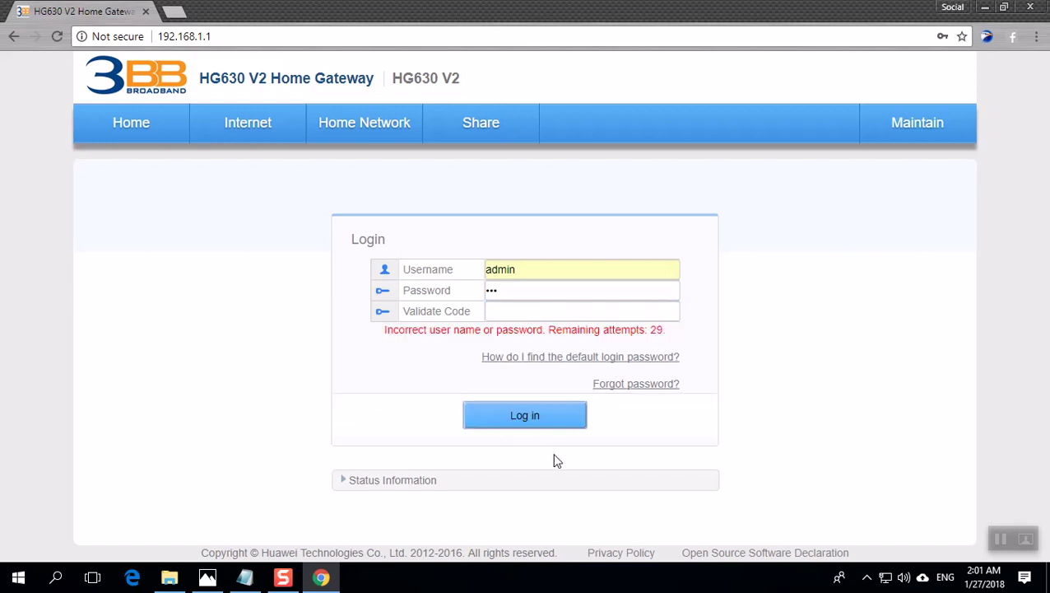
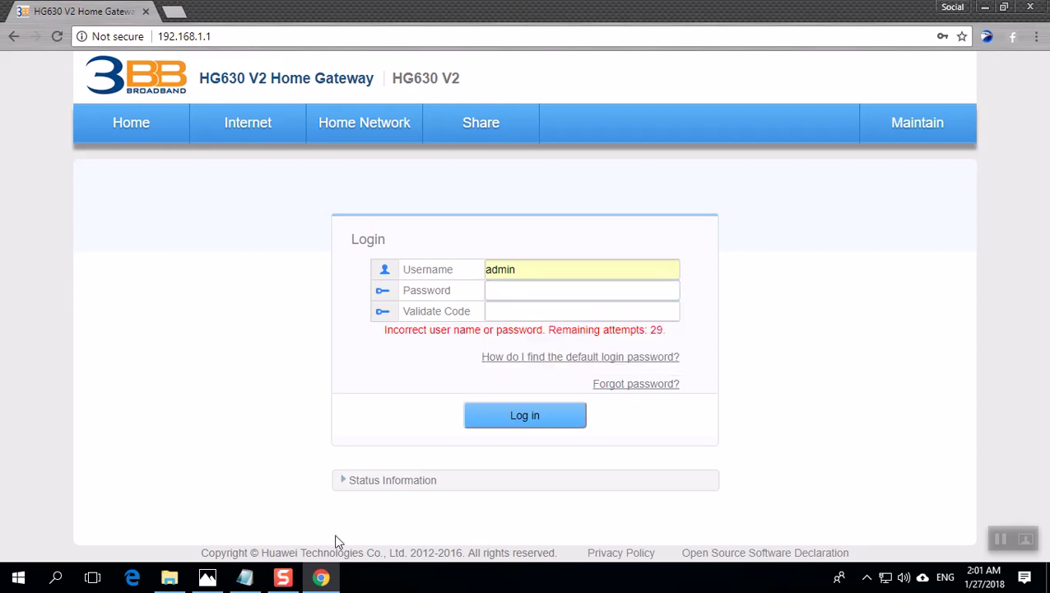
Open the router label photo 161021.jpg in Photos and reposition its window for a clearer view
click(207, 578)
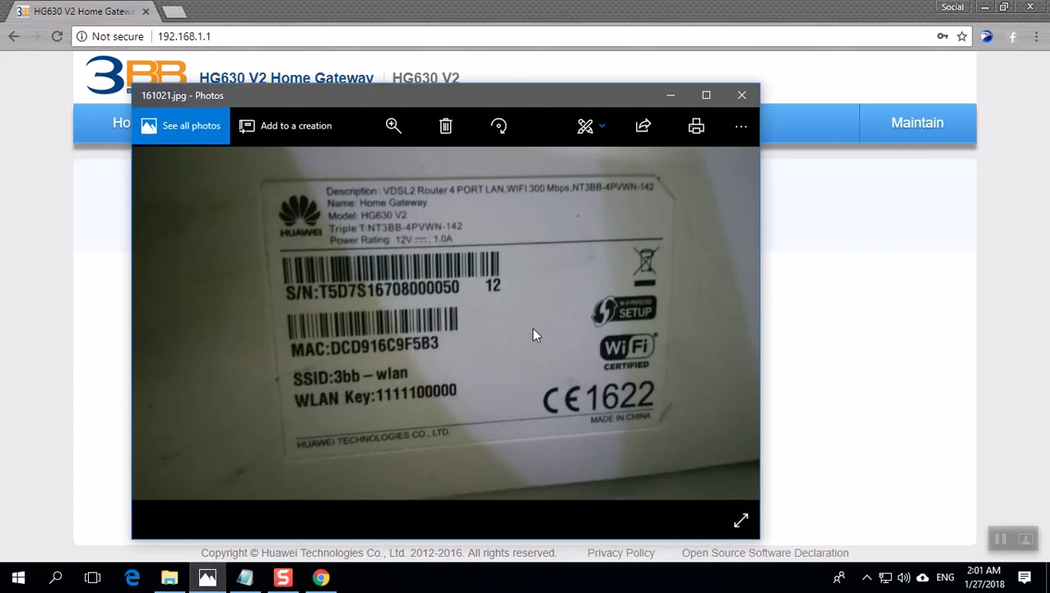
drag(509, 97, 571, 57)
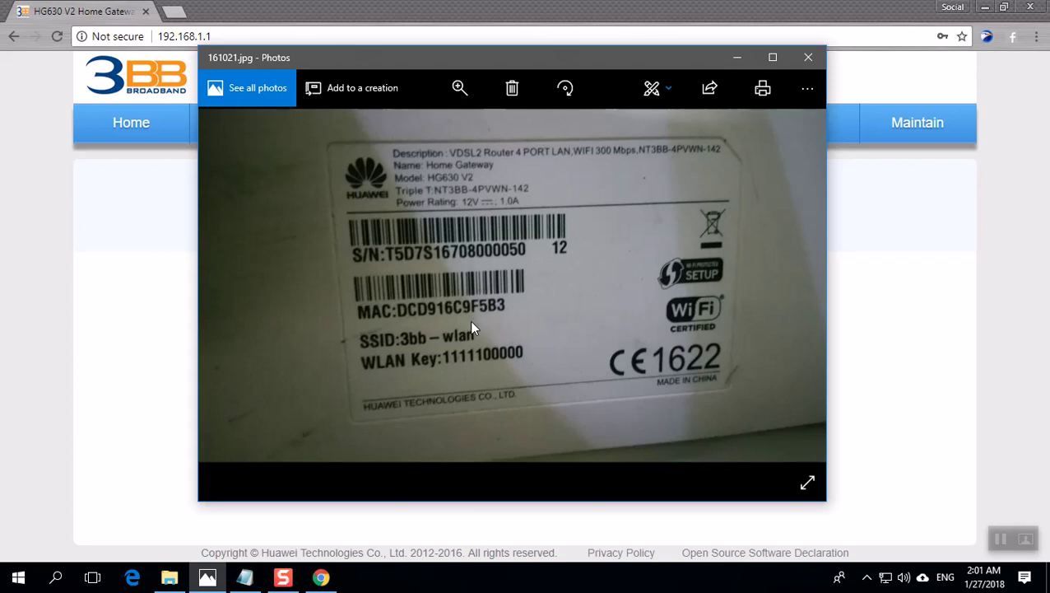
In the Notepad notes, add F5B3 on a new line under 3bb and move the window beside the label photo
click(245, 577)
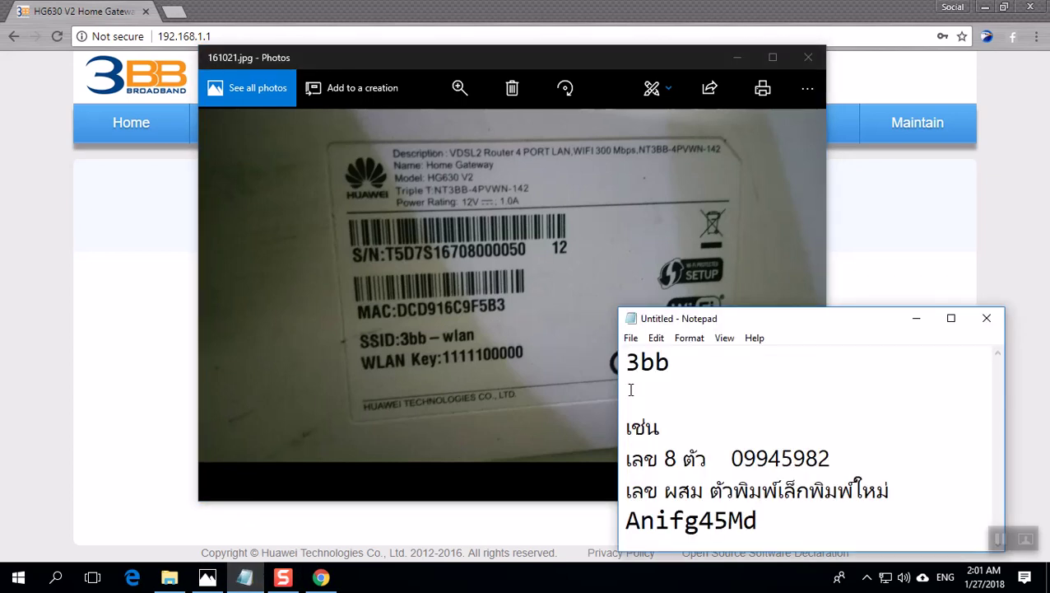
key(Return)
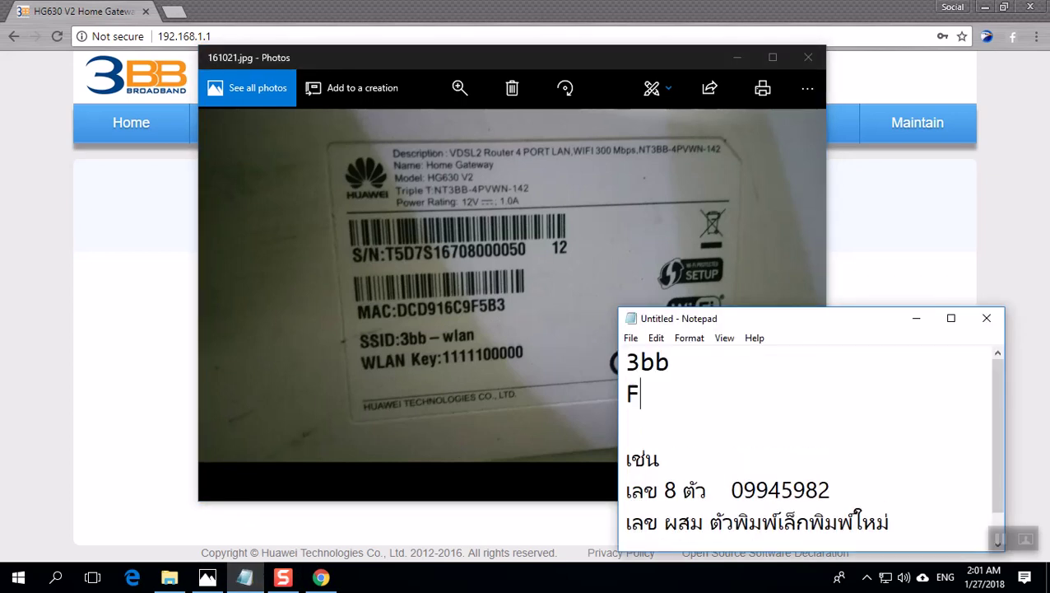
drag(724, 321, 579, 323)
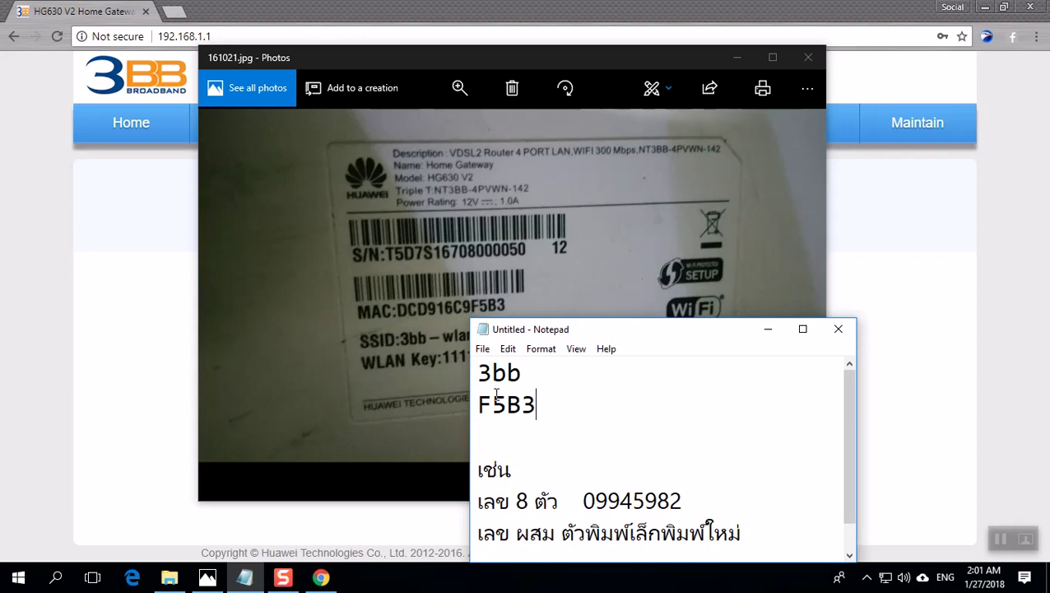
drag(479, 403, 556, 401)
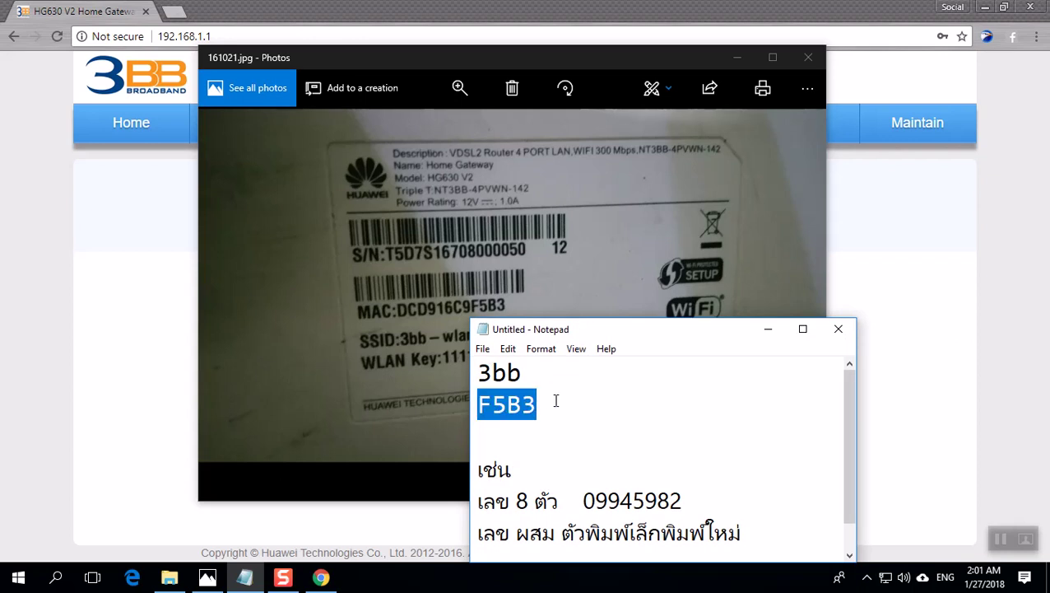
right_click(525, 415)
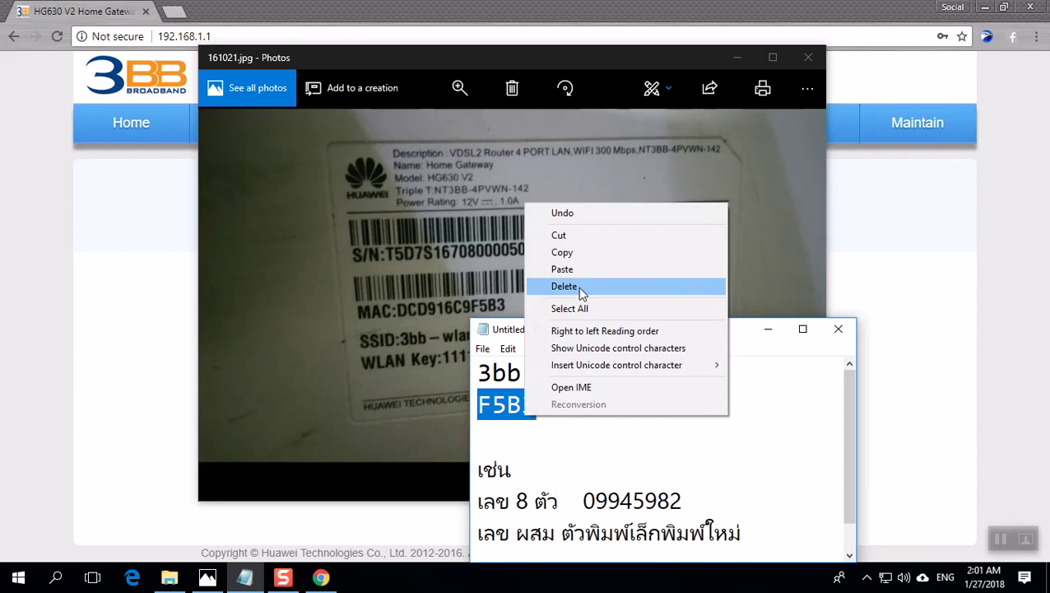
click(564, 252)
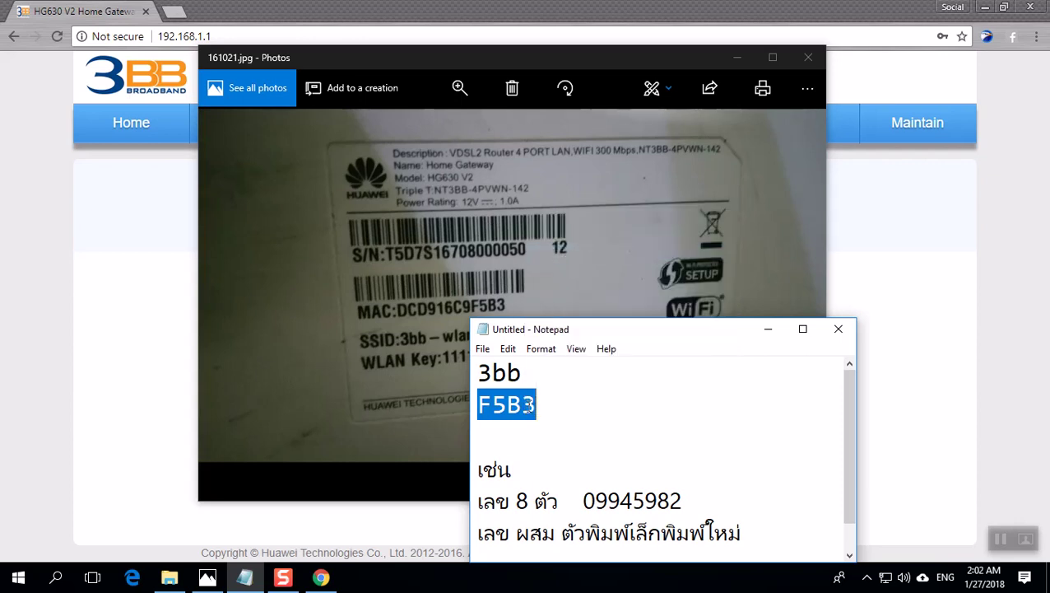
click(159, 304)
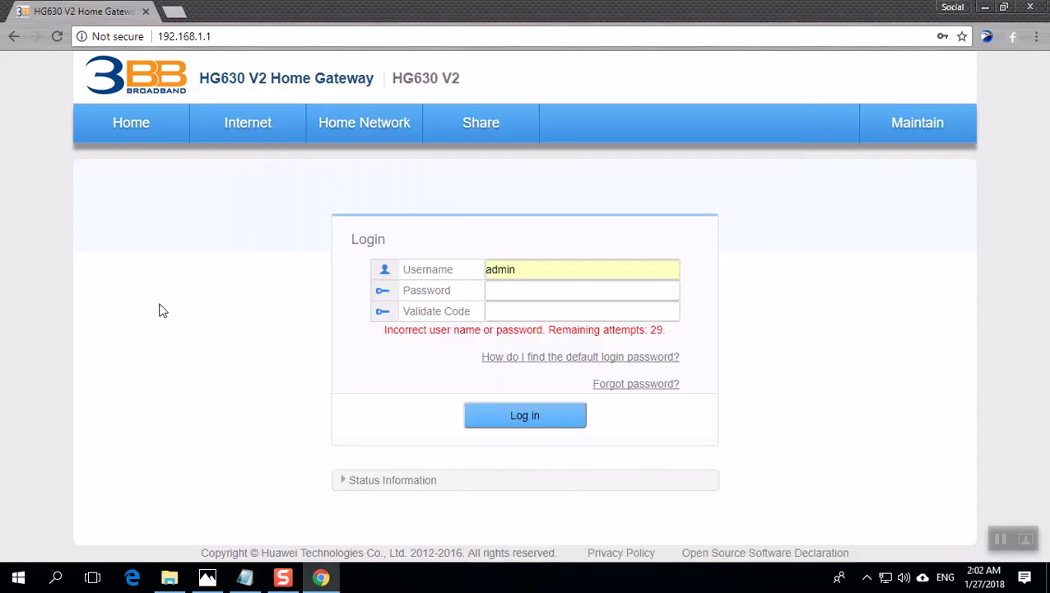
click(516, 294)
right_click(489, 289)
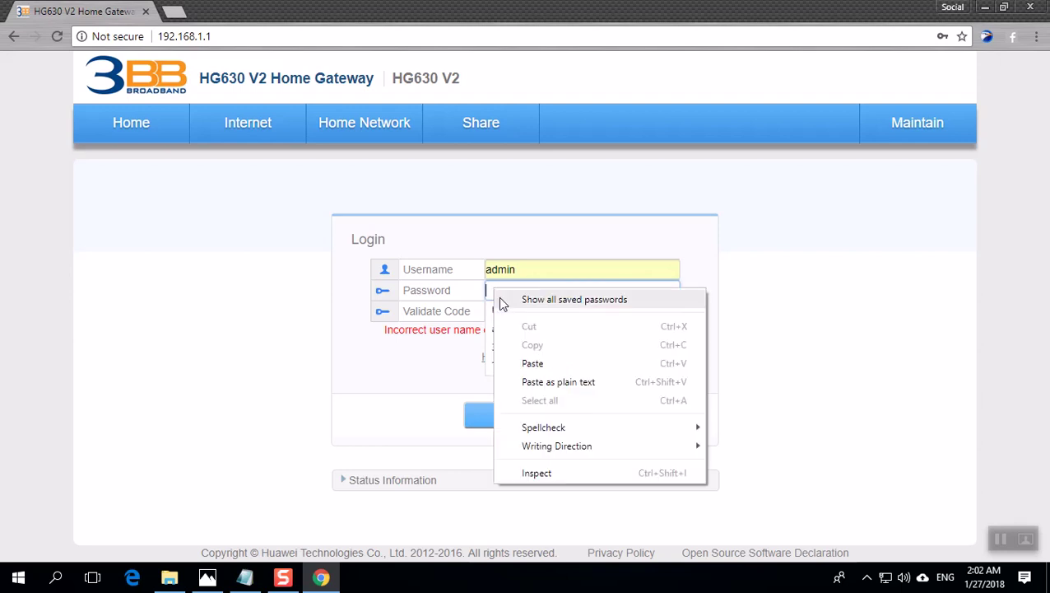
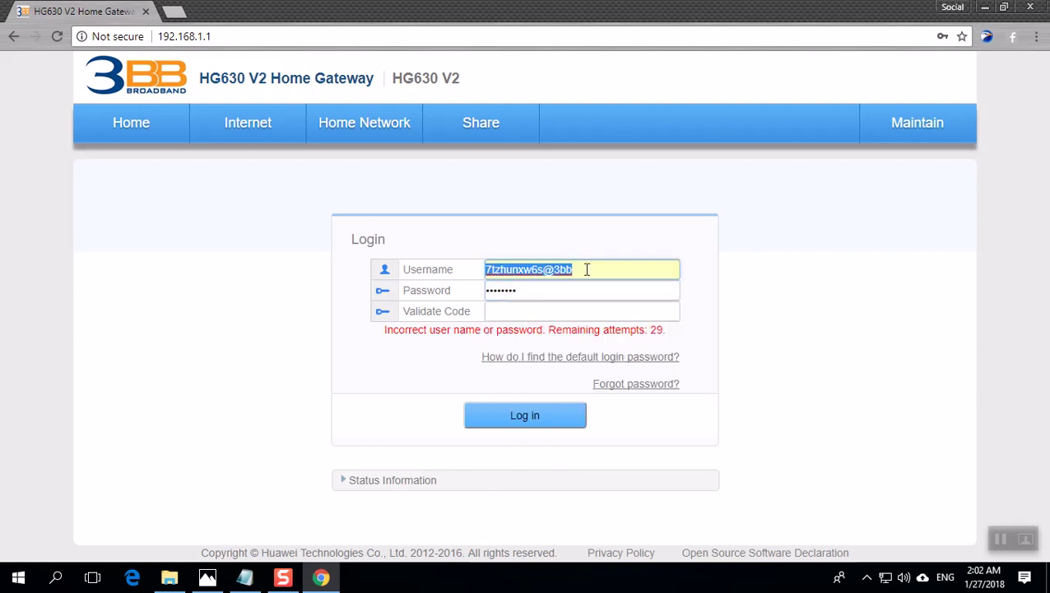
Fill the login form from the saved 'admin' autocomplete suggestion so its password autofills
text(a)
click(587, 269)
text(a)
key(Down)
key(Return)
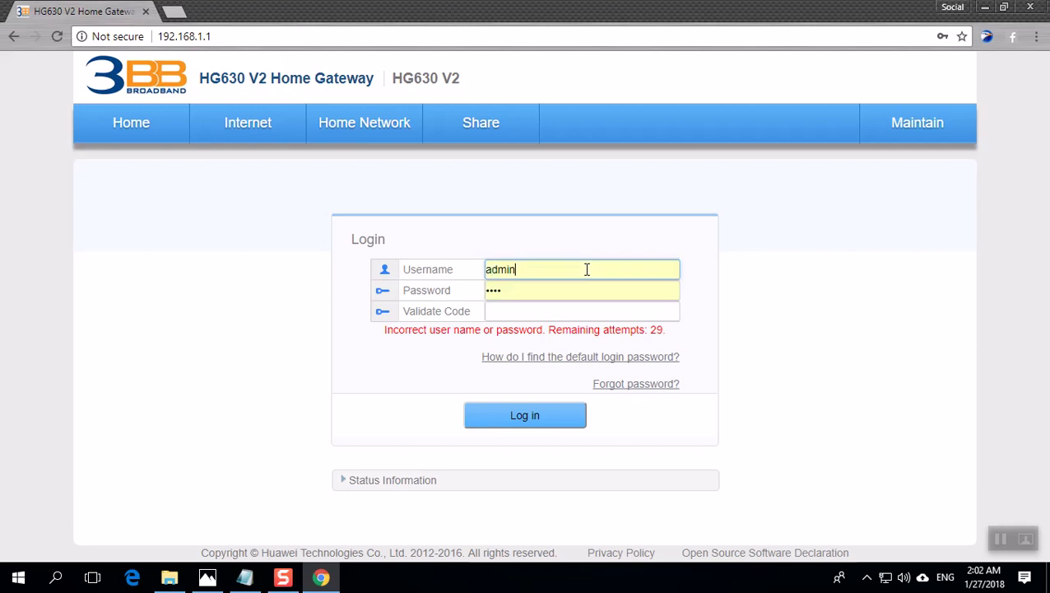
click(563, 290)
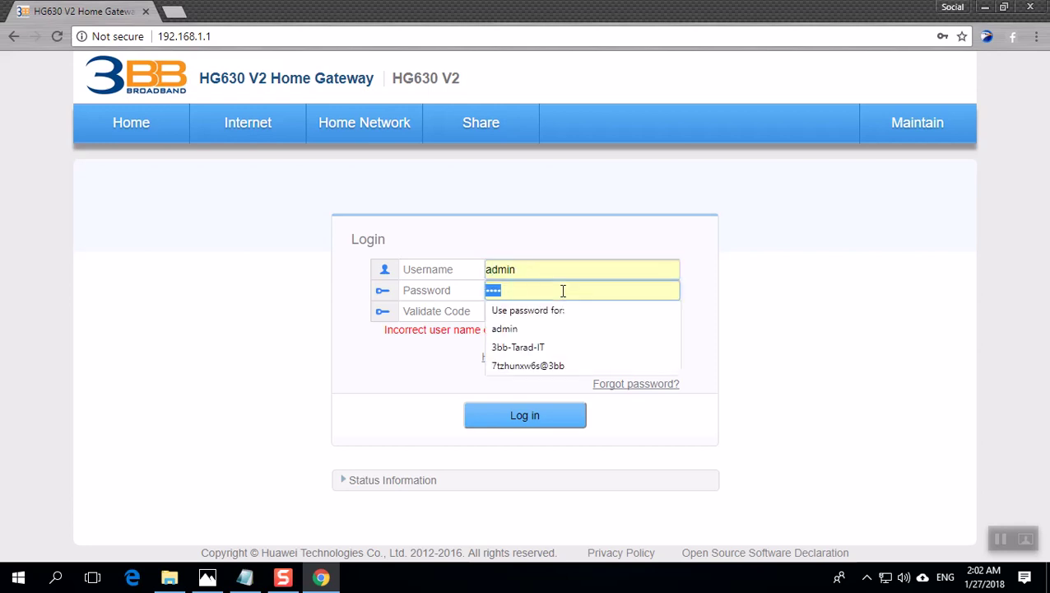
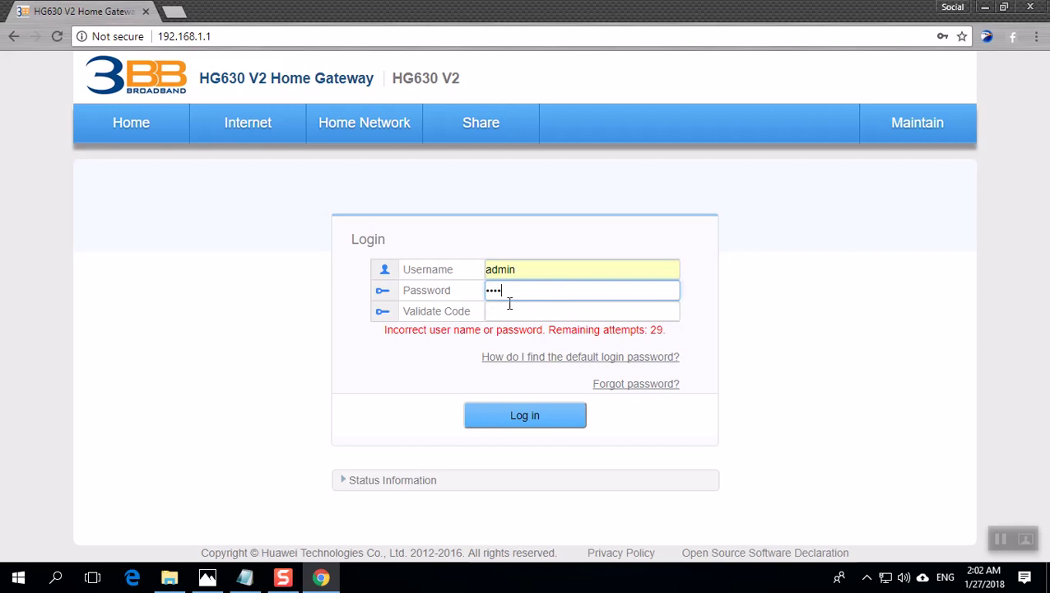
Log in to the router admin with the verification code, then open the router label photo
click(509, 306)
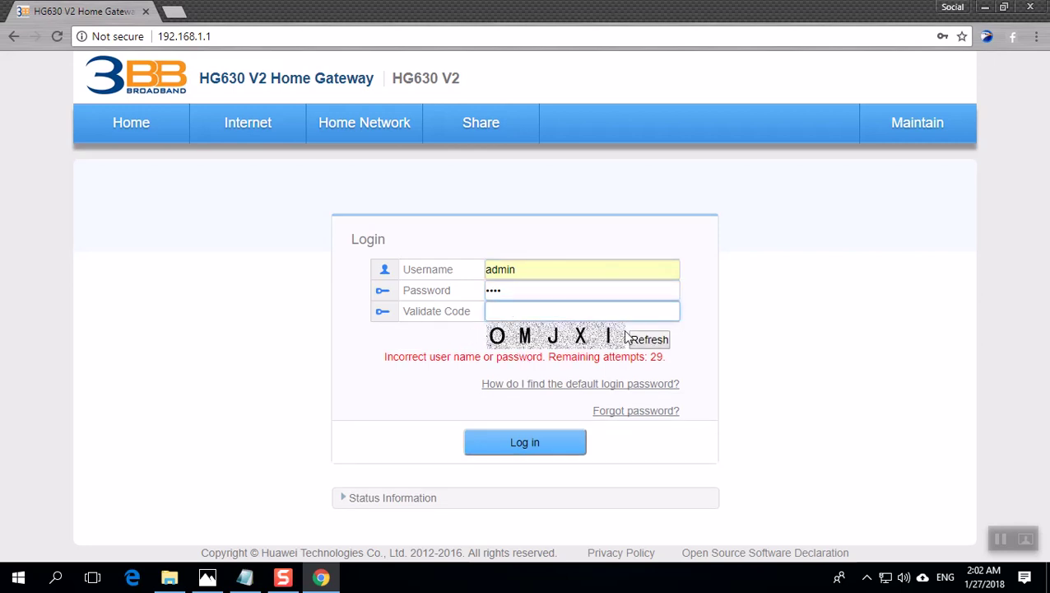
text(OMJXI)
click(523, 440)
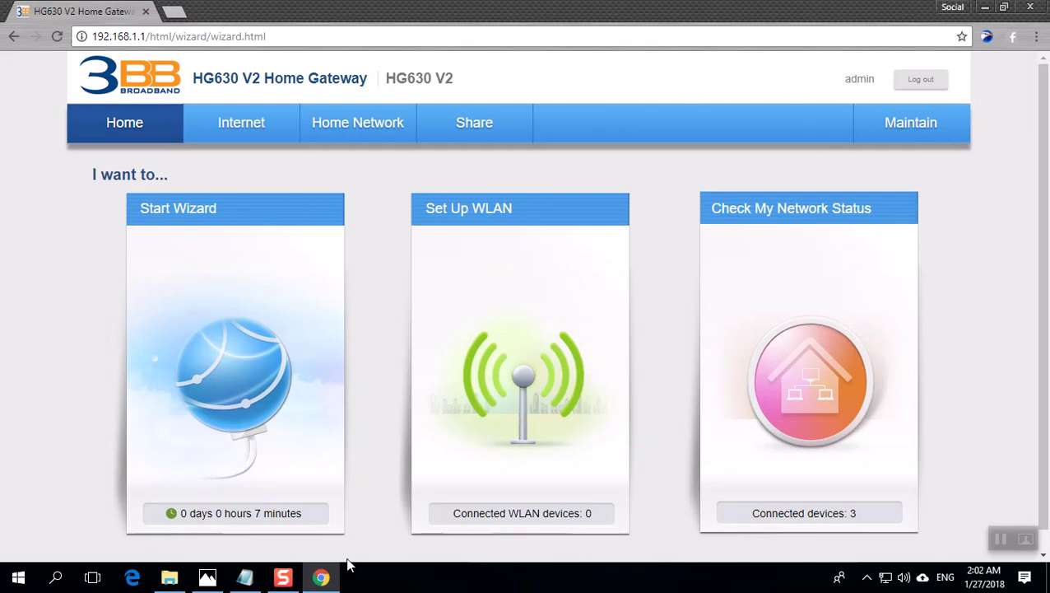
click(226, 580)
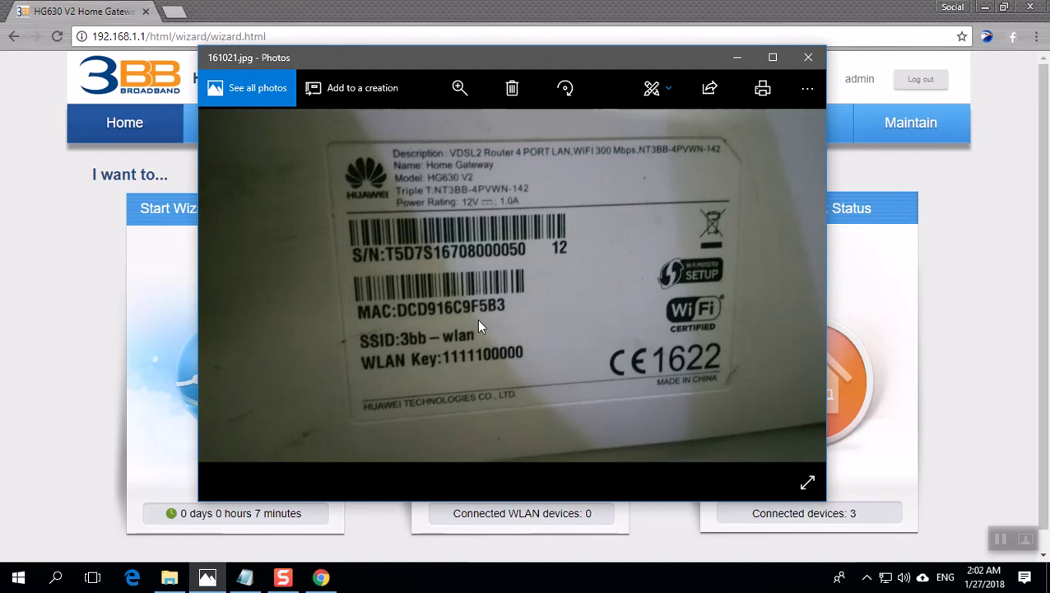
Move Notepad aside to read the label's SSID, then minimize it to reveal the admin page
click(244, 576)
drag(522, 372, 478, 372)
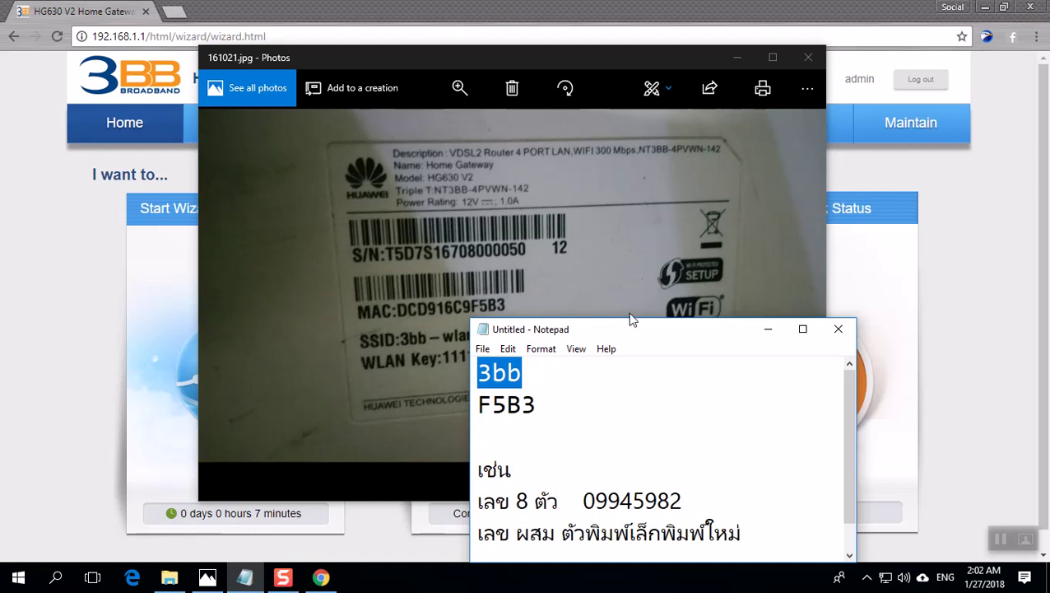
drag(639, 333, 815, 316)
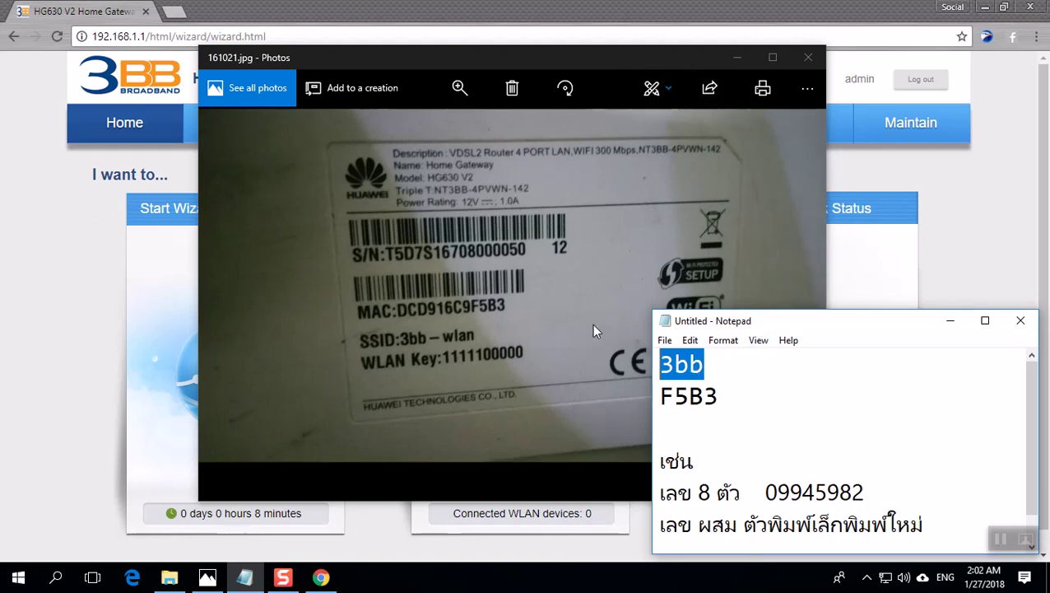
drag(823, 320, 645, 325)
click(782, 327)
click(959, 242)
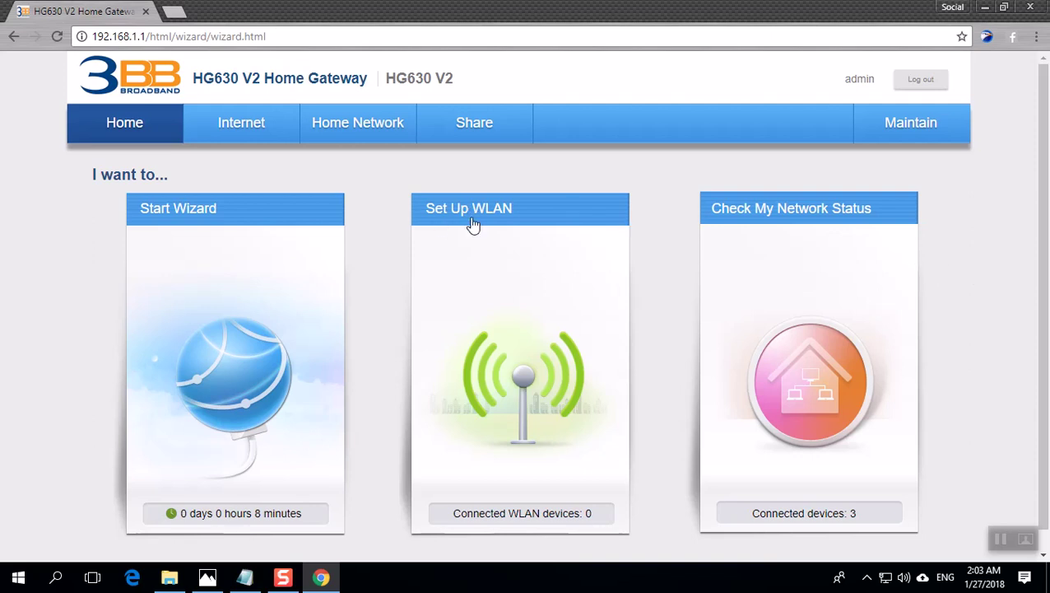
Open the Set Up WLAN page and delete the first two lines from the notes
click(521, 339)
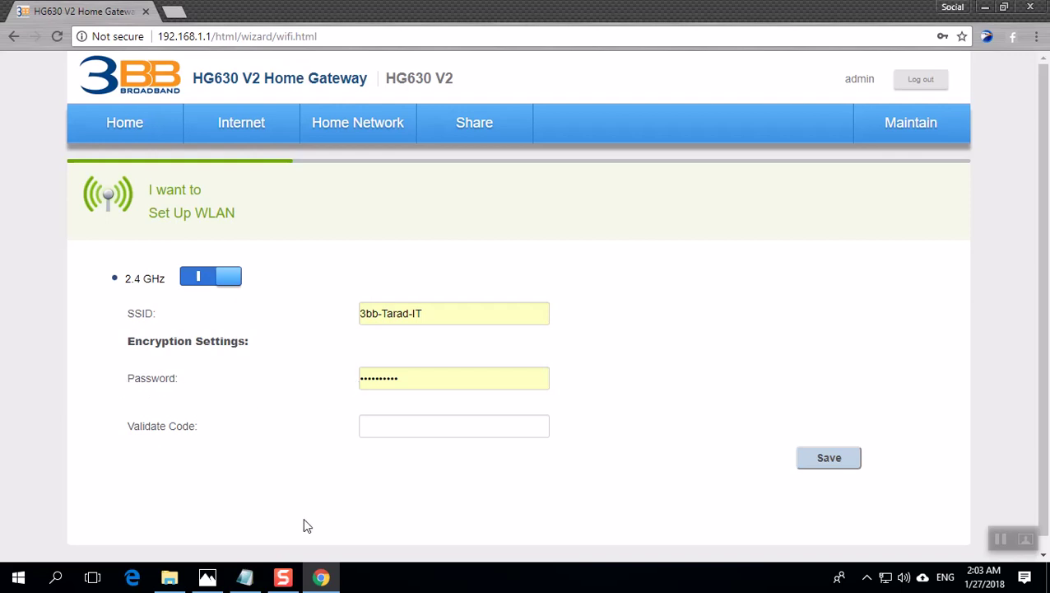
click(245, 577)
drag(553, 447, 465, 358)
key(Delete)
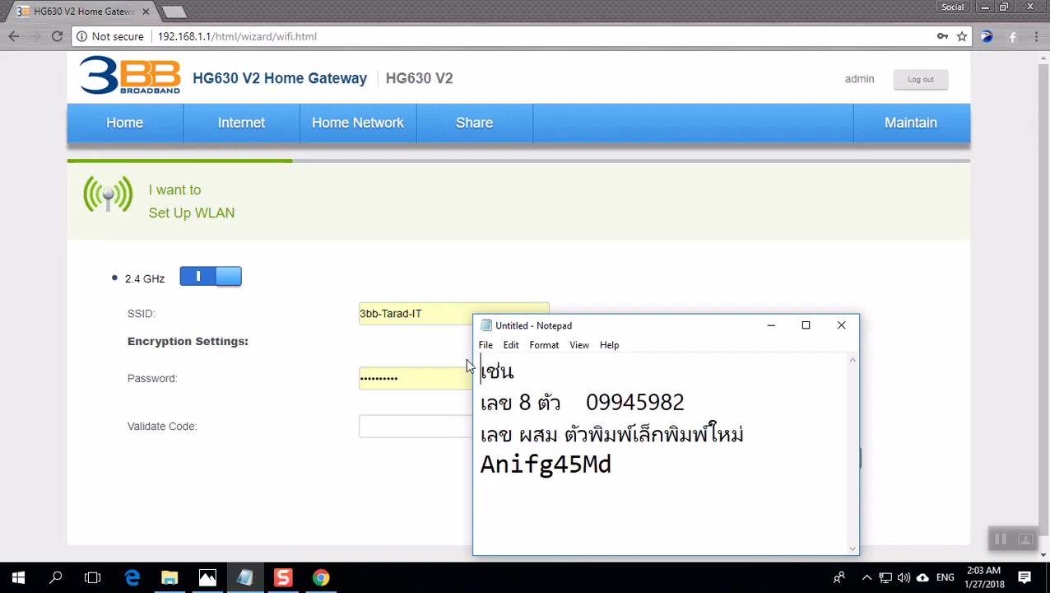
Review the notes' 8-character rule and example digits, then select the current Wi-Fi password
drag(636, 331, 757, 289)
drag(640, 363, 671, 360)
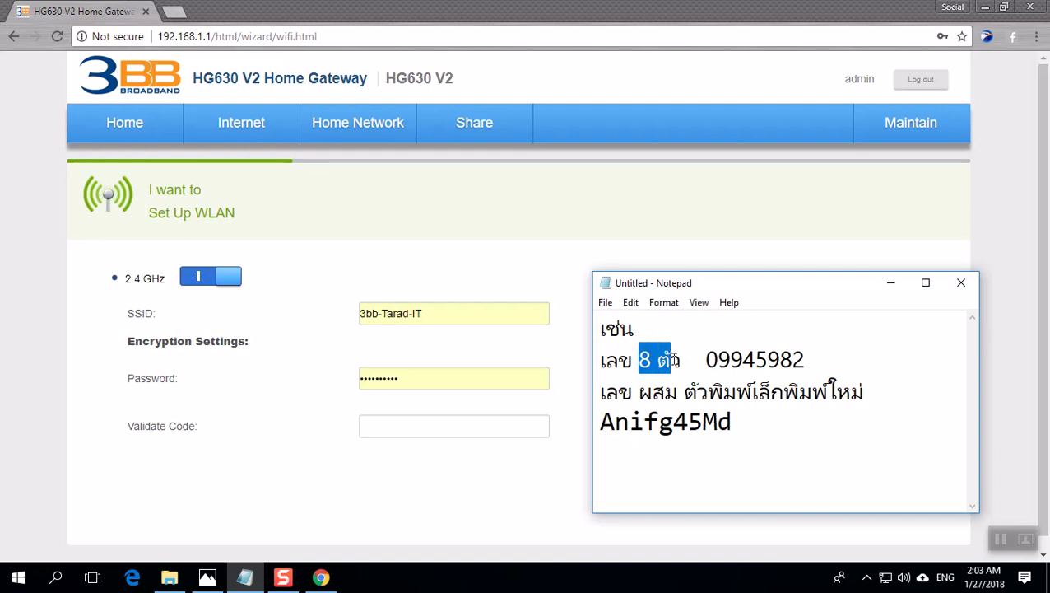
drag(682, 364, 639, 363)
drag(703, 360, 756, 362)
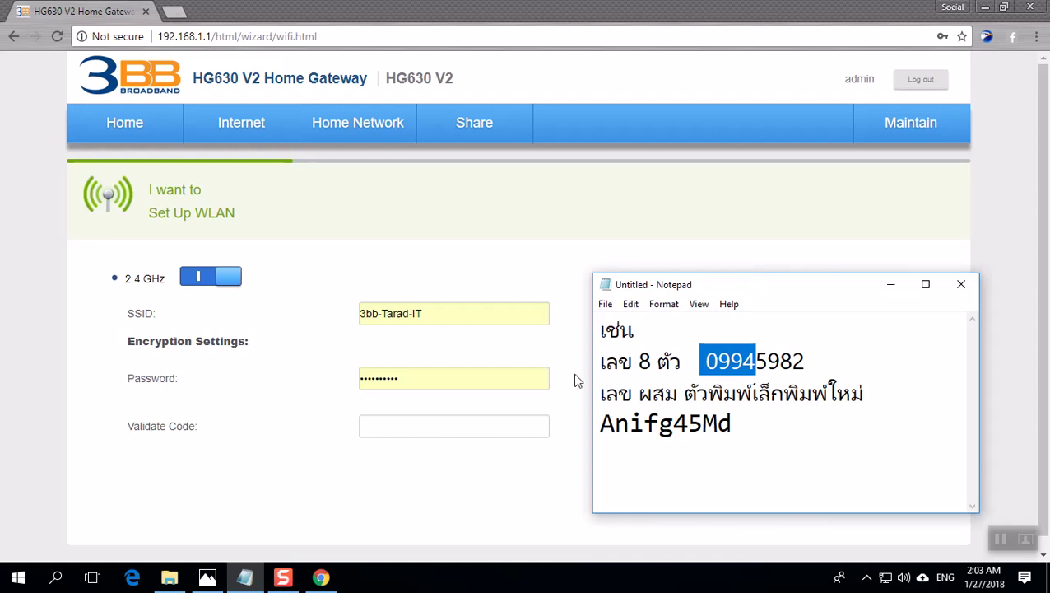
click(485, 374)
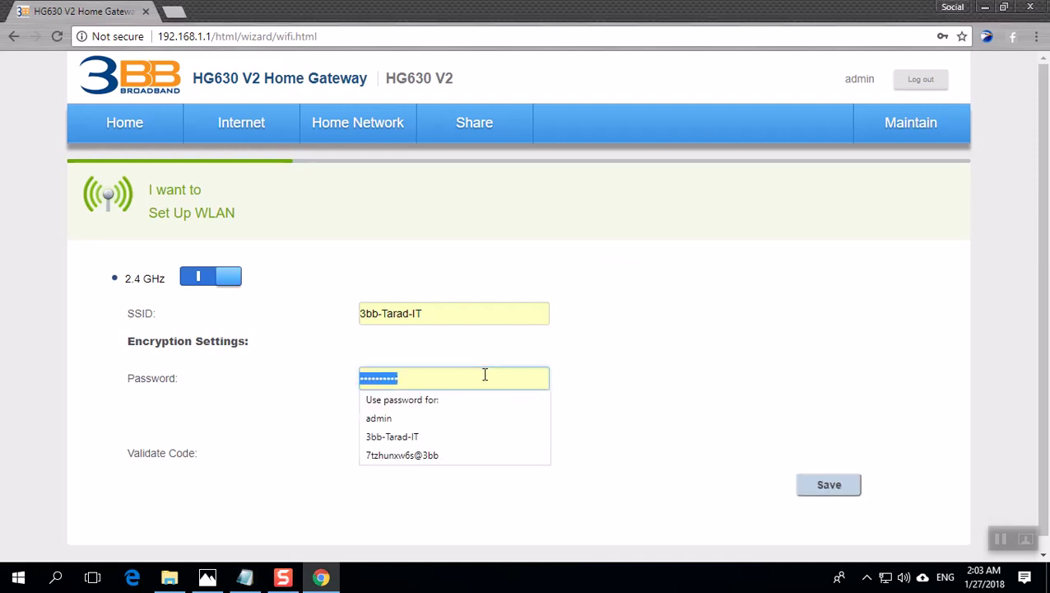
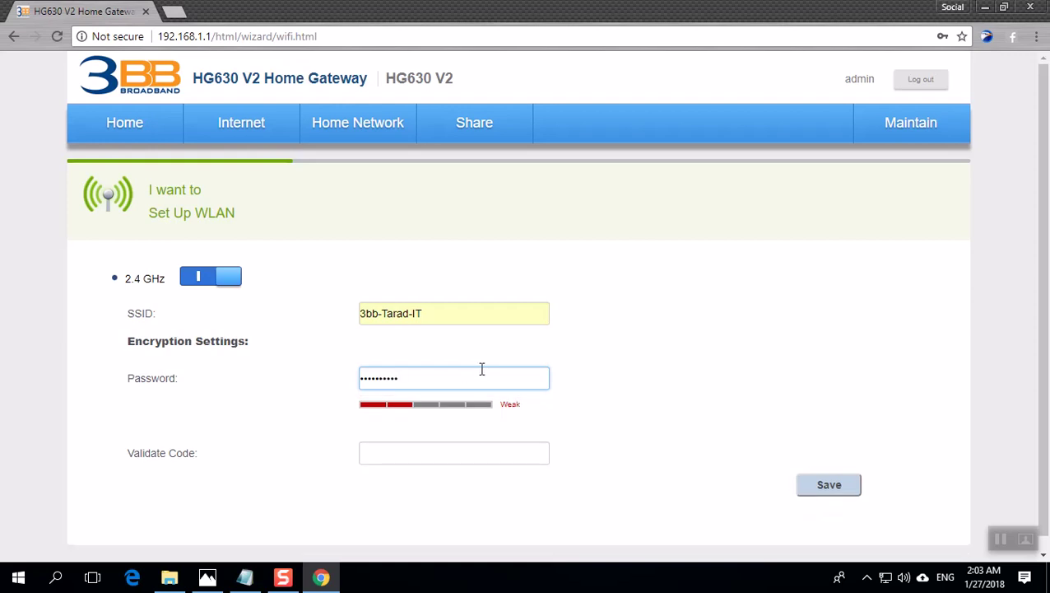
Enter a new Wi-Fi password for 3bb-Tarad-IT, fill in the verification code, and save
click(582, 385)
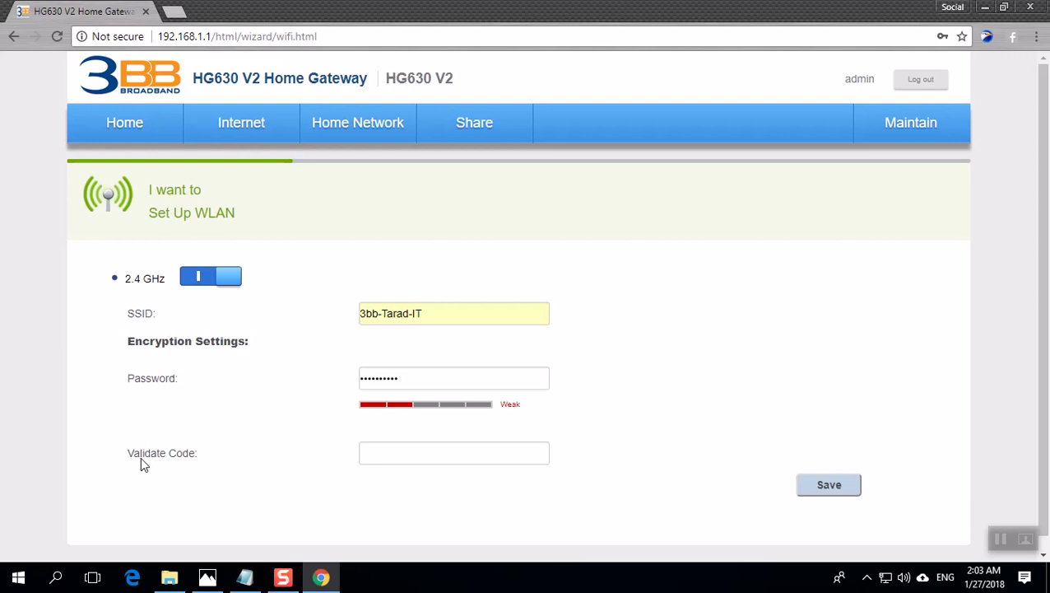
click(364, 458)
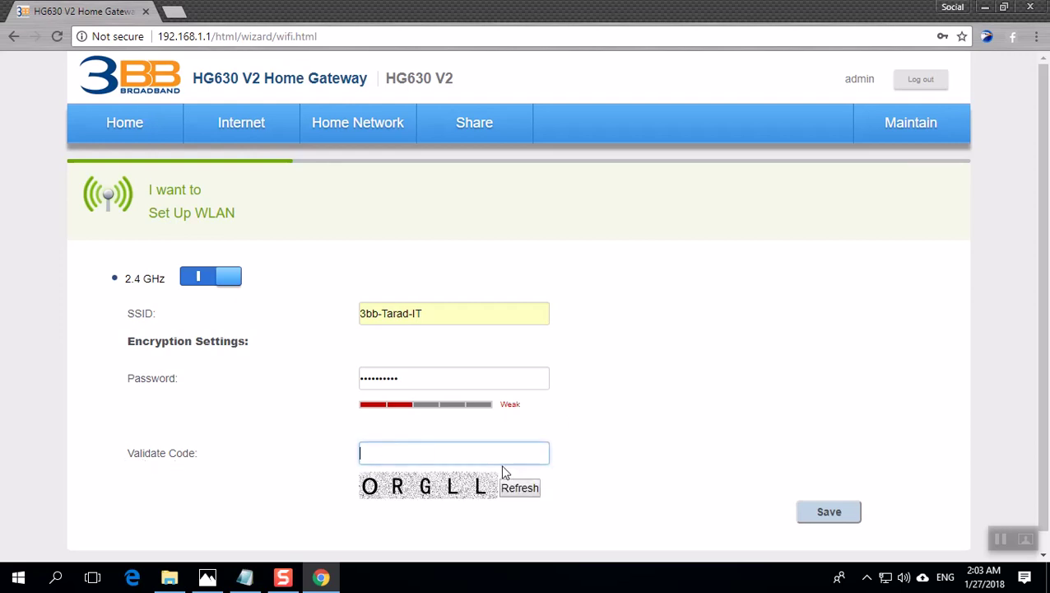
text(ORGLL)
scroll(659, 282, down, 1)
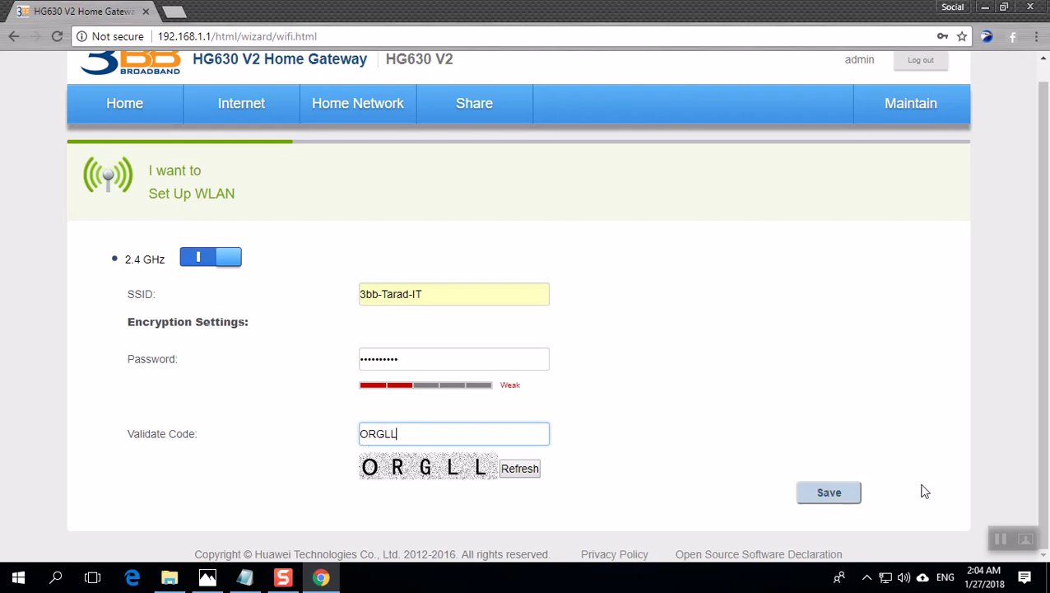
click(827, 492)
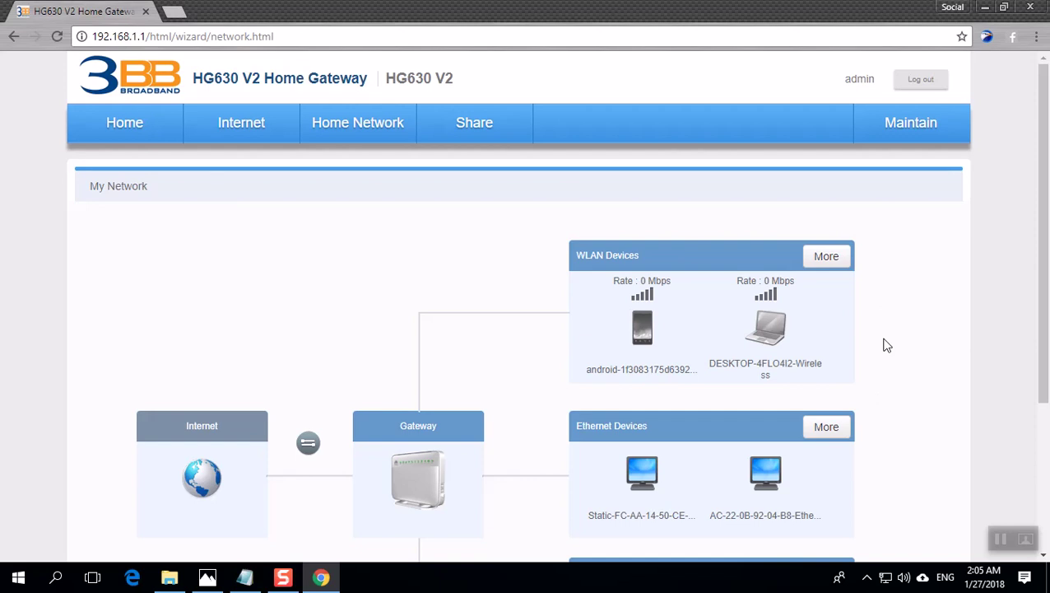
Go to Maintain > Device Management to reach the Reboot panel
click(917, 126)
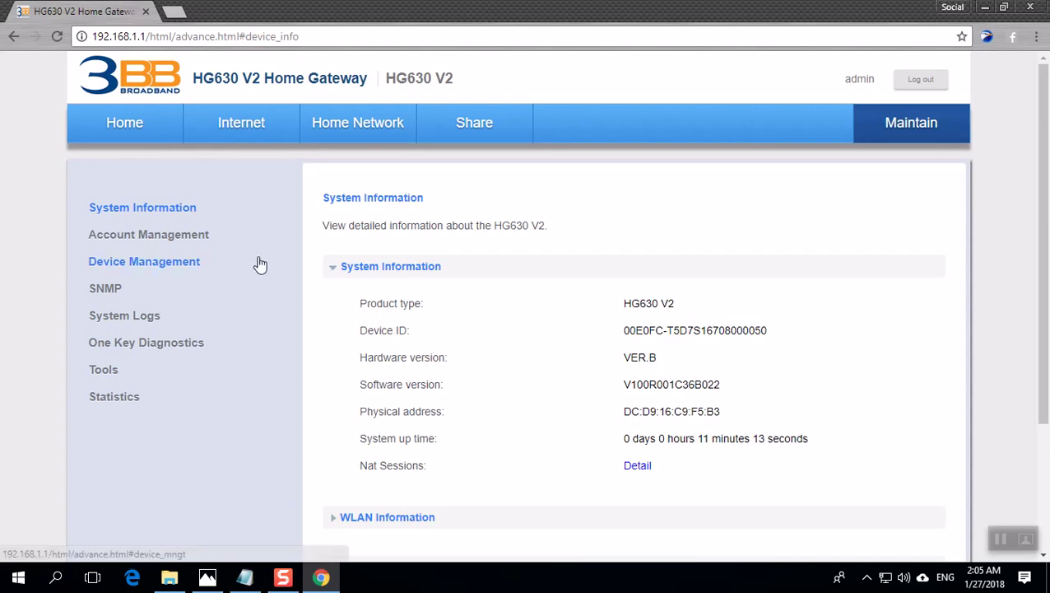
click(140, 274)
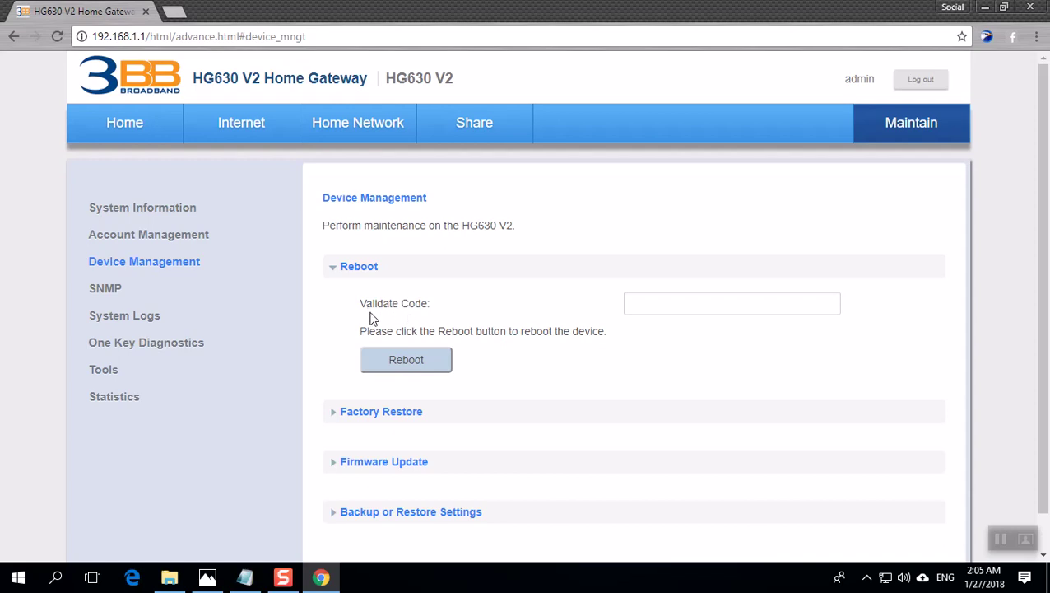
Reboot the router after entering the validation code, confirming the warning dialog
click(662, 304)
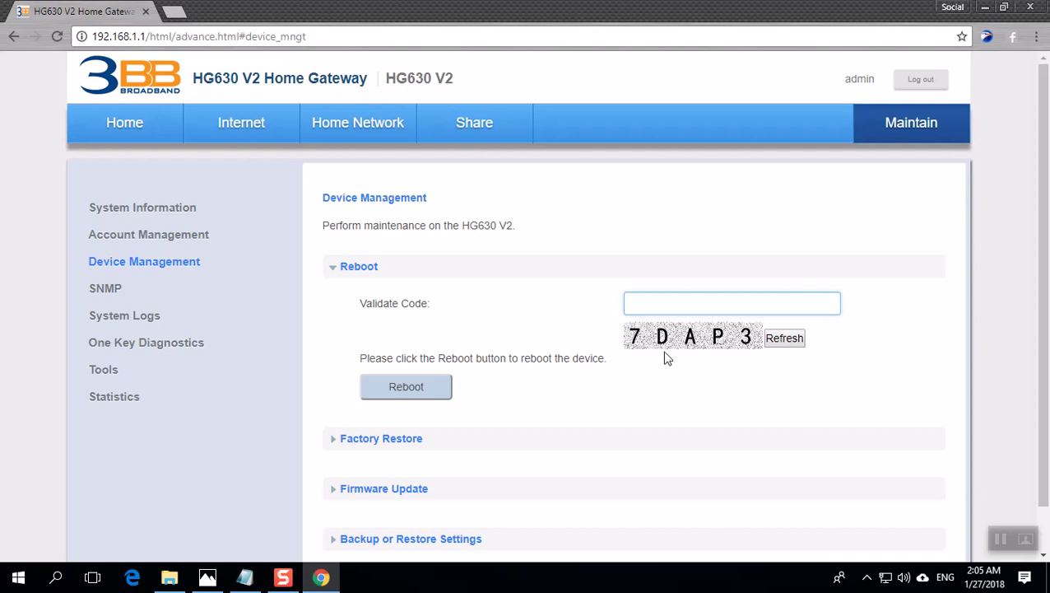
text(7DA)
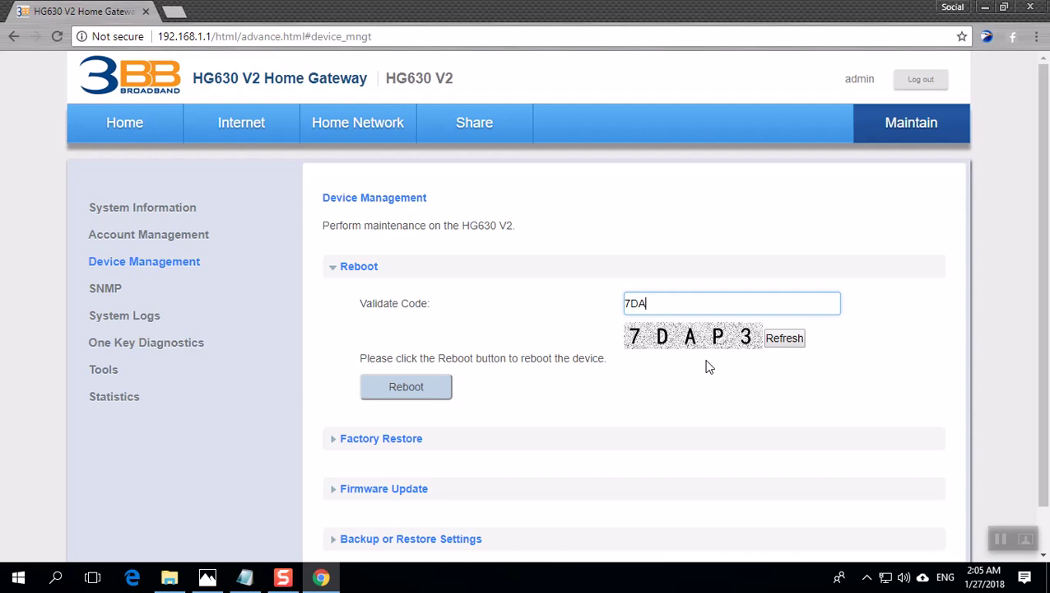
text(P3)
click(397, 399)
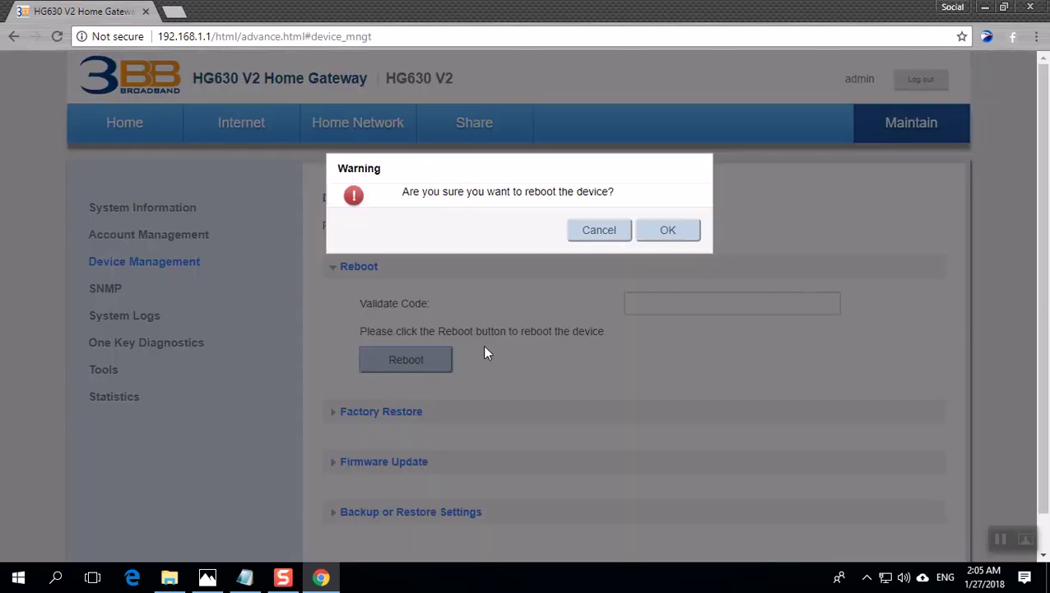
click(670, 231)
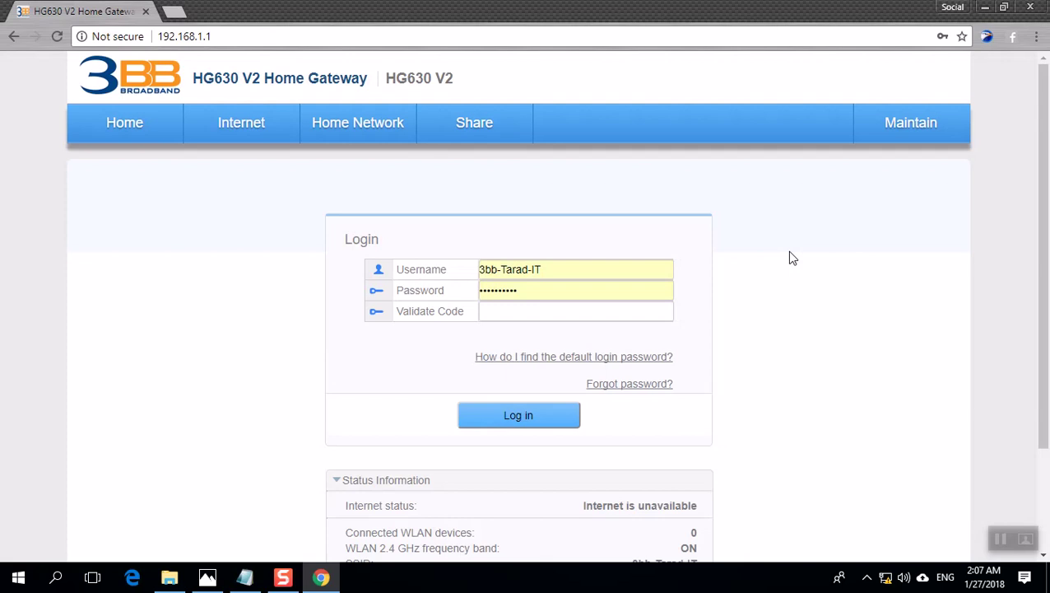
Log back in as admin using the saved password and the validation code
triple_click(538, 275)
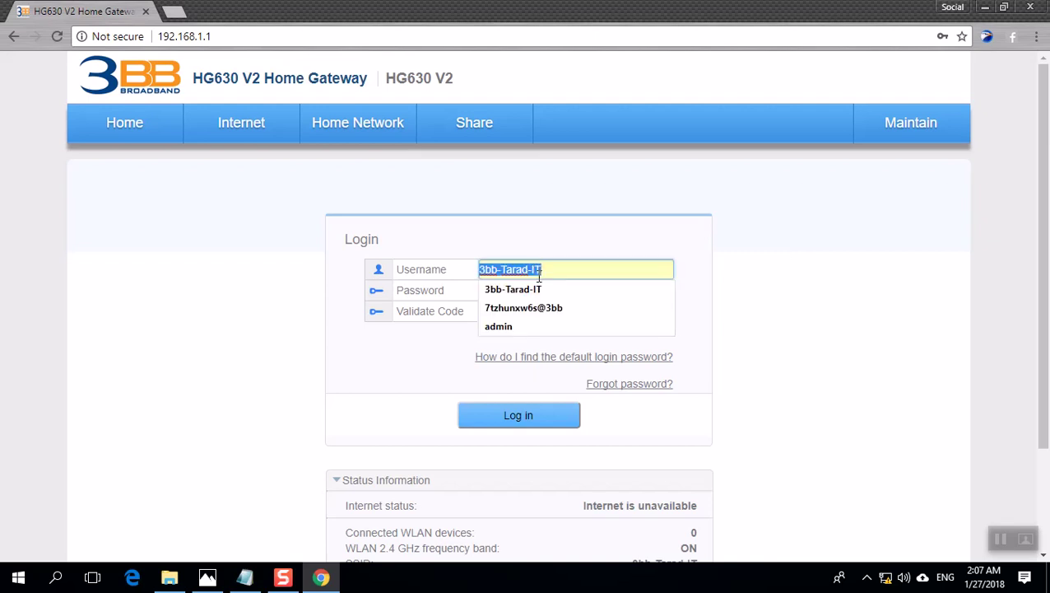
text(3)
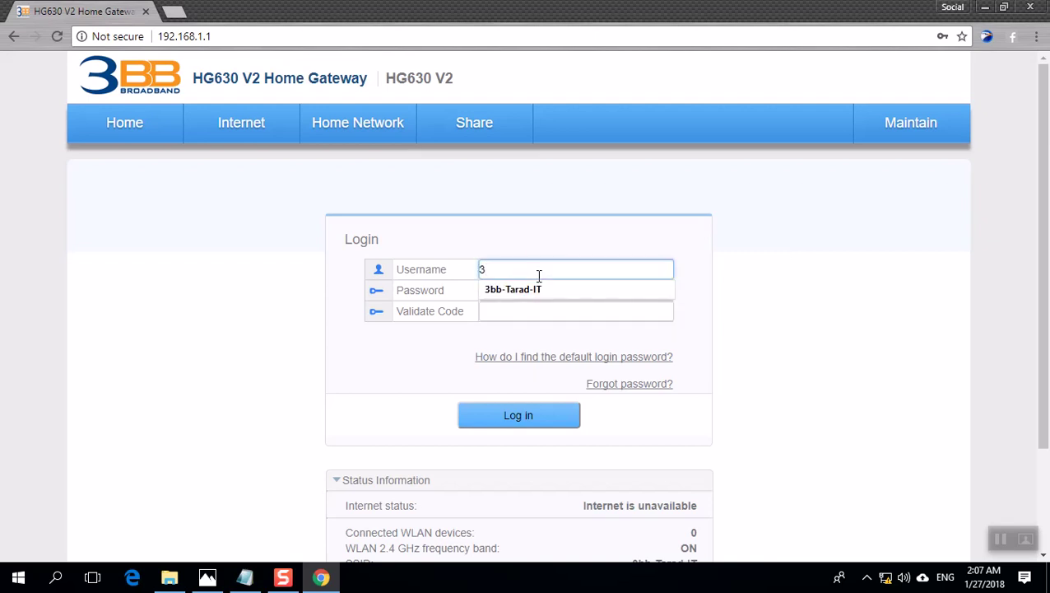
key(BackSpace)
text(admin)
click(525, 292)
click(519, 297)
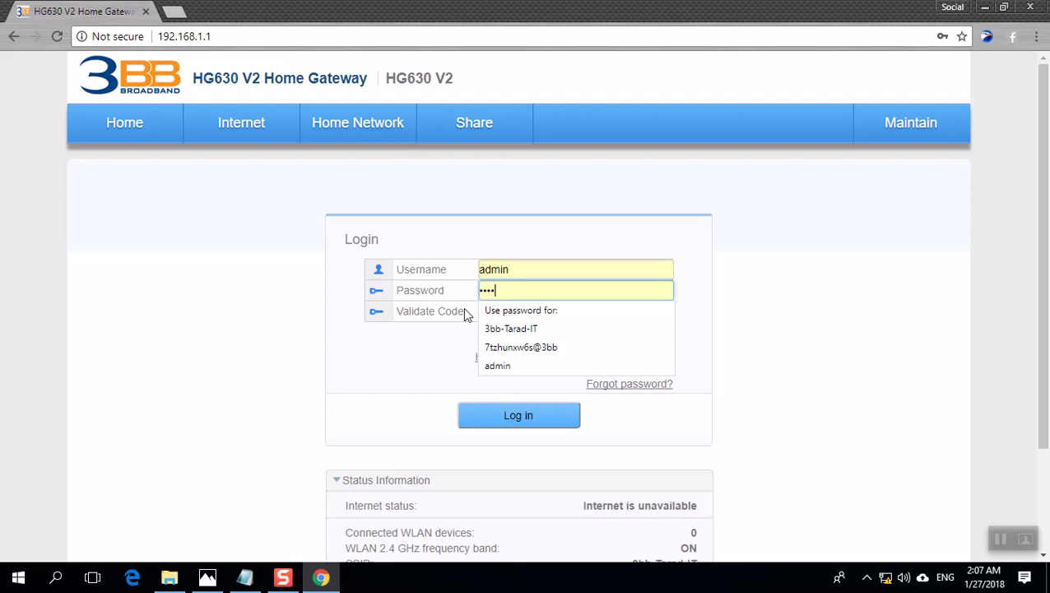
click(475, 358)
click(490, 313)
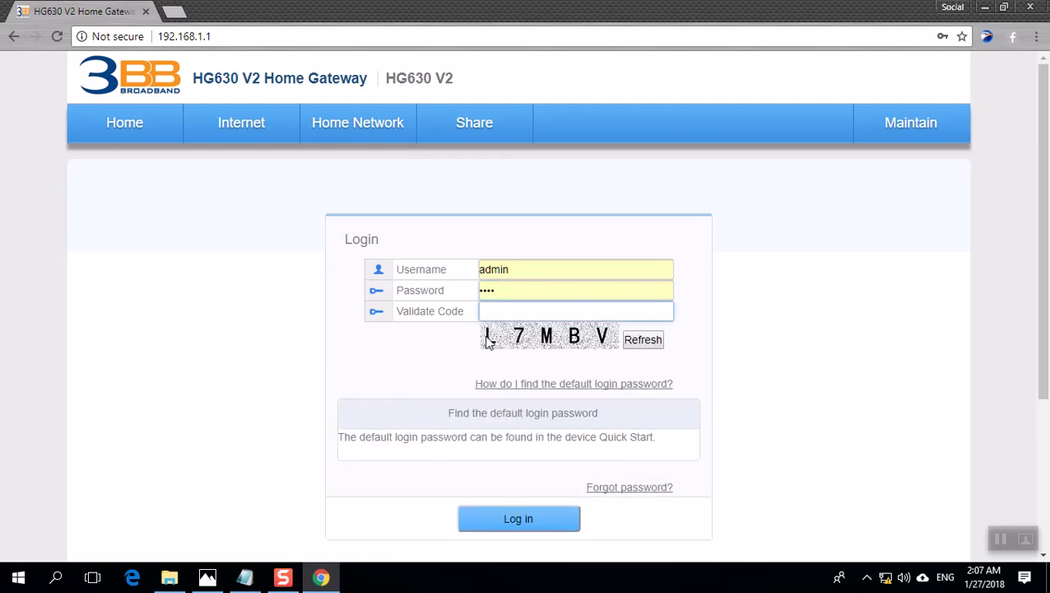
text(LF)
key(BackSpace)
text(MBV)
click(531, 517)
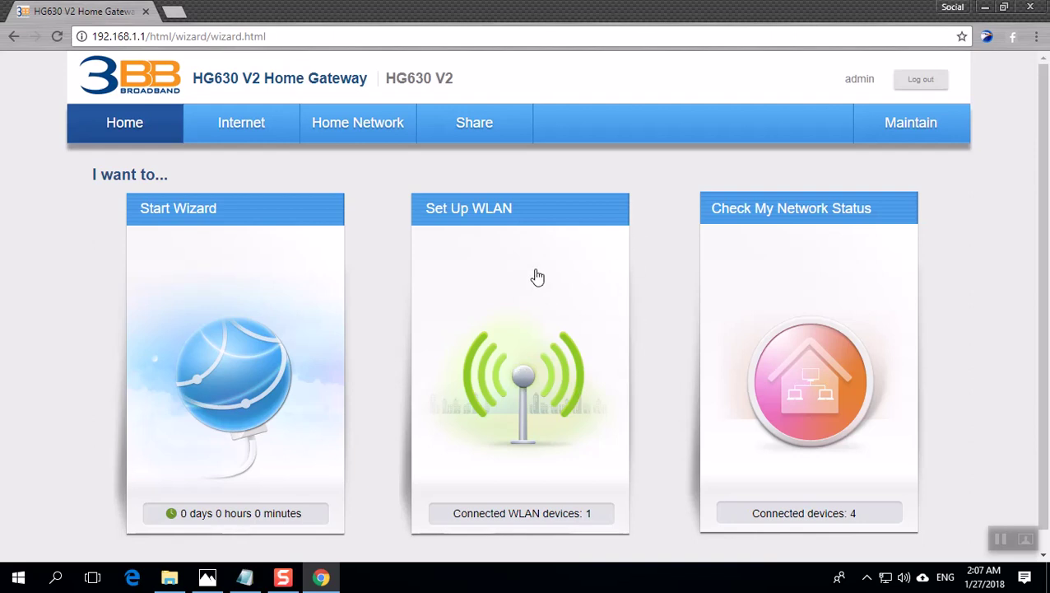
Open My Network and confirm DESKTOP-9RGIIQD-Wireless at 135 Mbps is listed under WLAN devices
click(768, 381)
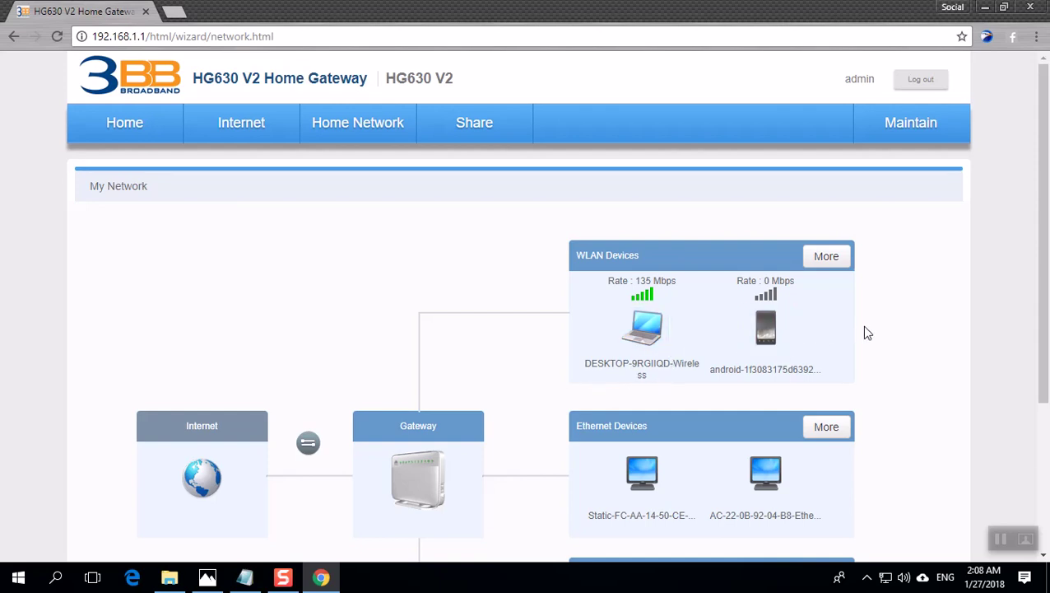
scroll(873, 295, down, 1)
scroll(874, 295, up, 1)
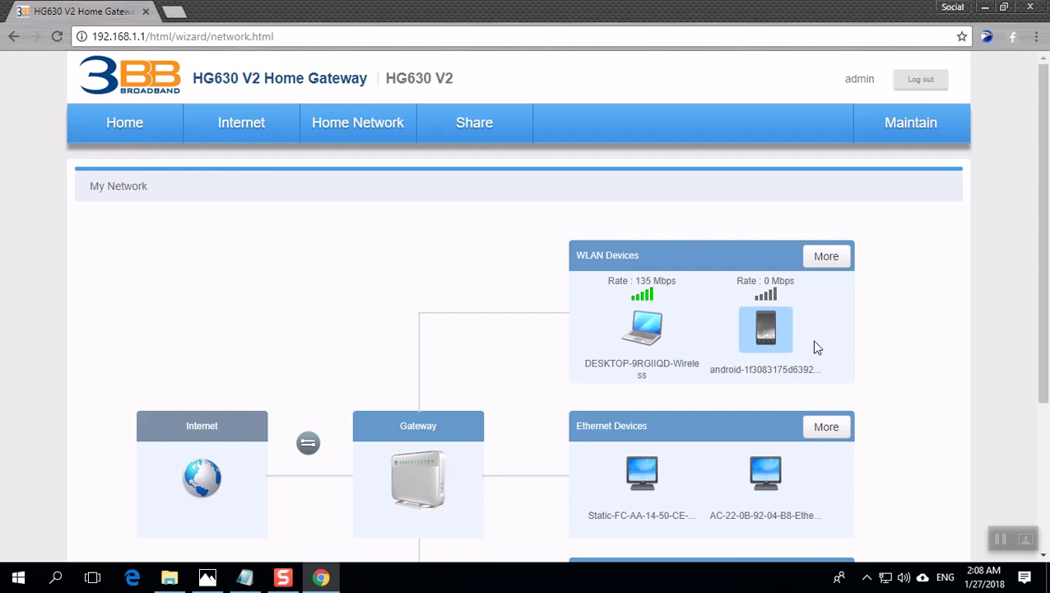
scroll(900, 343, down, 2)
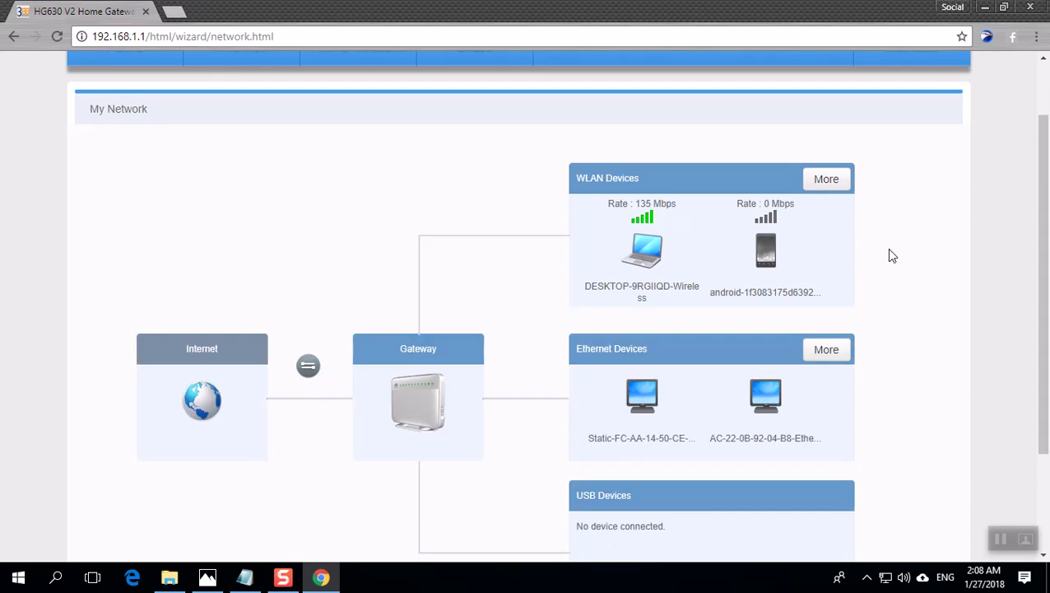
scroll(889, 250, up, 1)
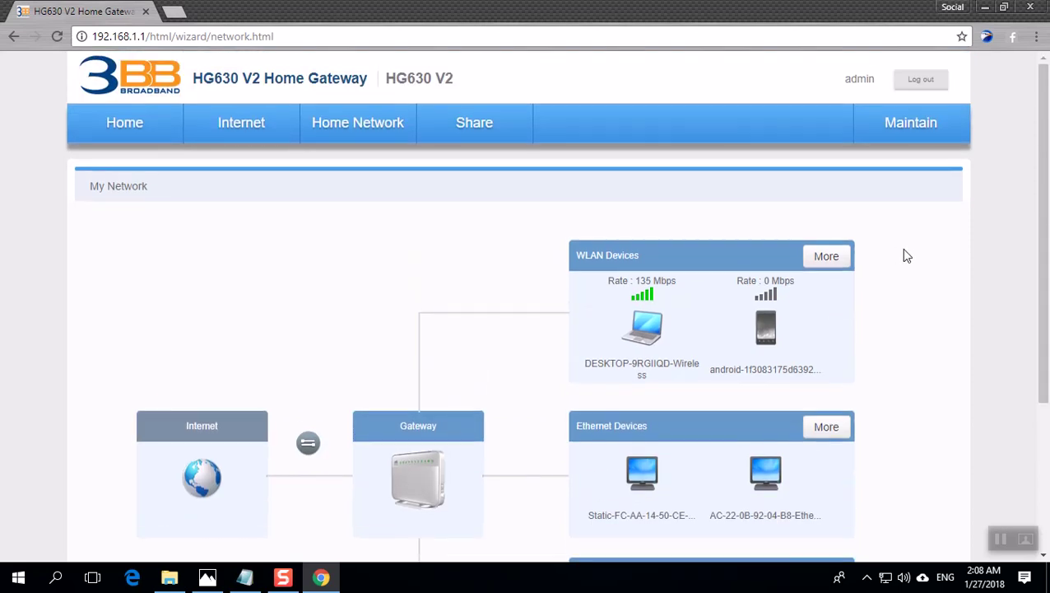